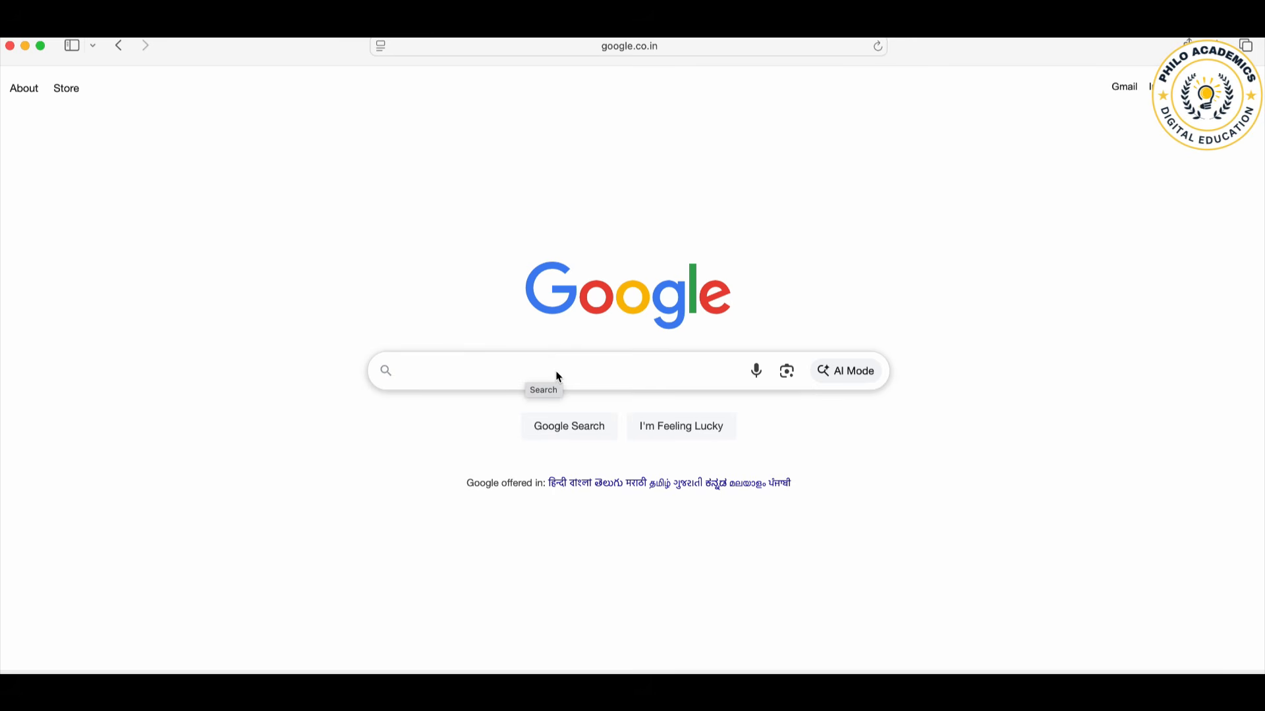
Step: Search the web for "wbcsc" and open the 27th SET Exam 2025 application from the WBCSc website
{"action": "left_click", "coordinate": [550, 373]}
{"action": "type", "text": "wbcsc"}
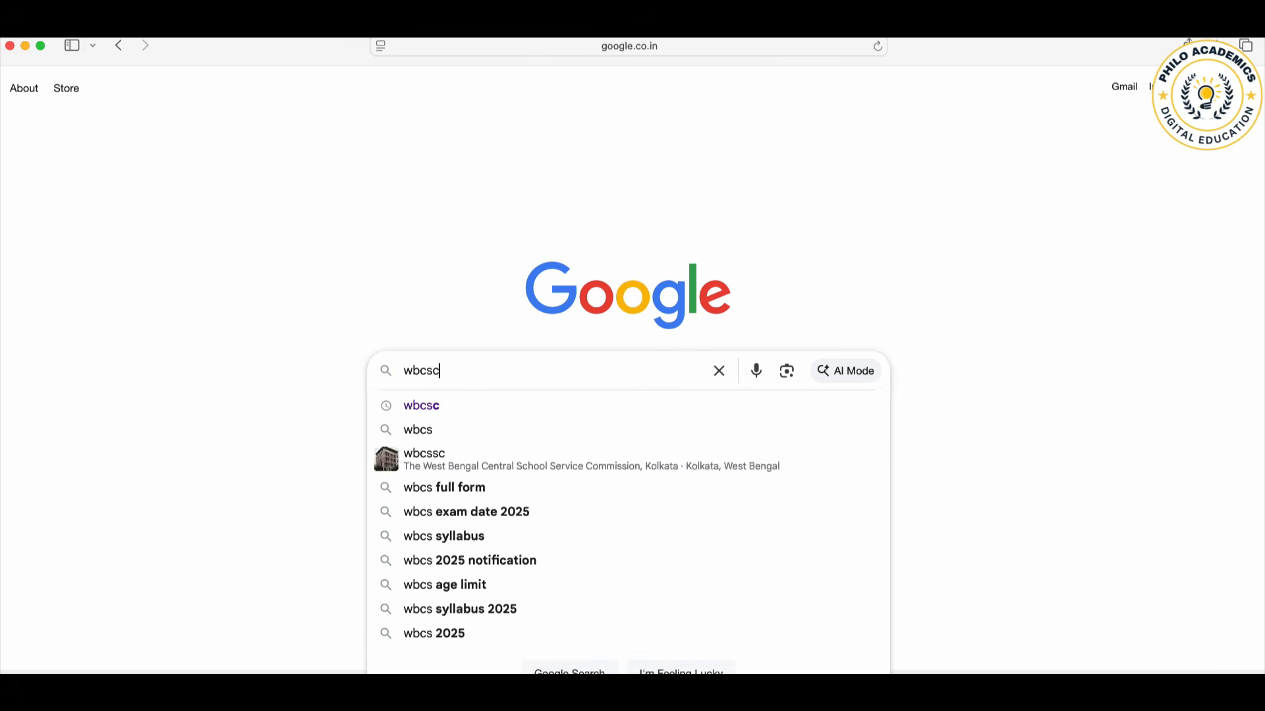
{"action": "key", "text": "Return"}
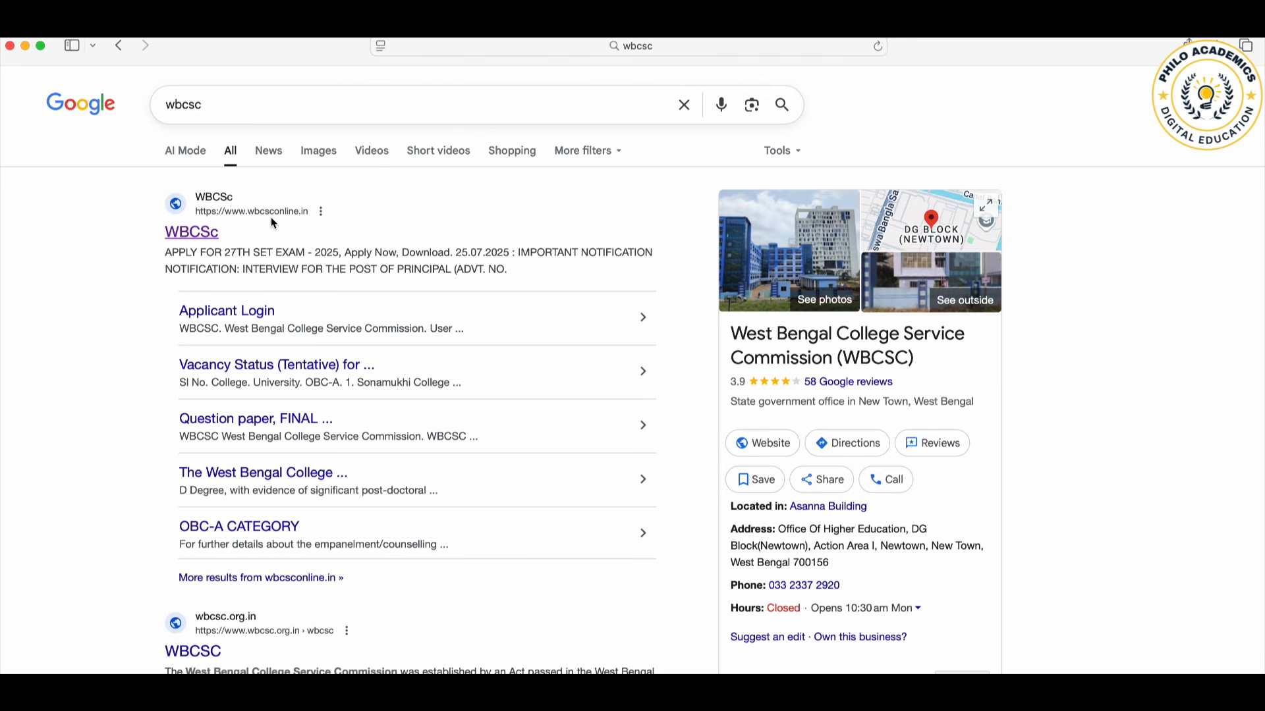
{"action": "left_click", "coordinate": [192, 235]}
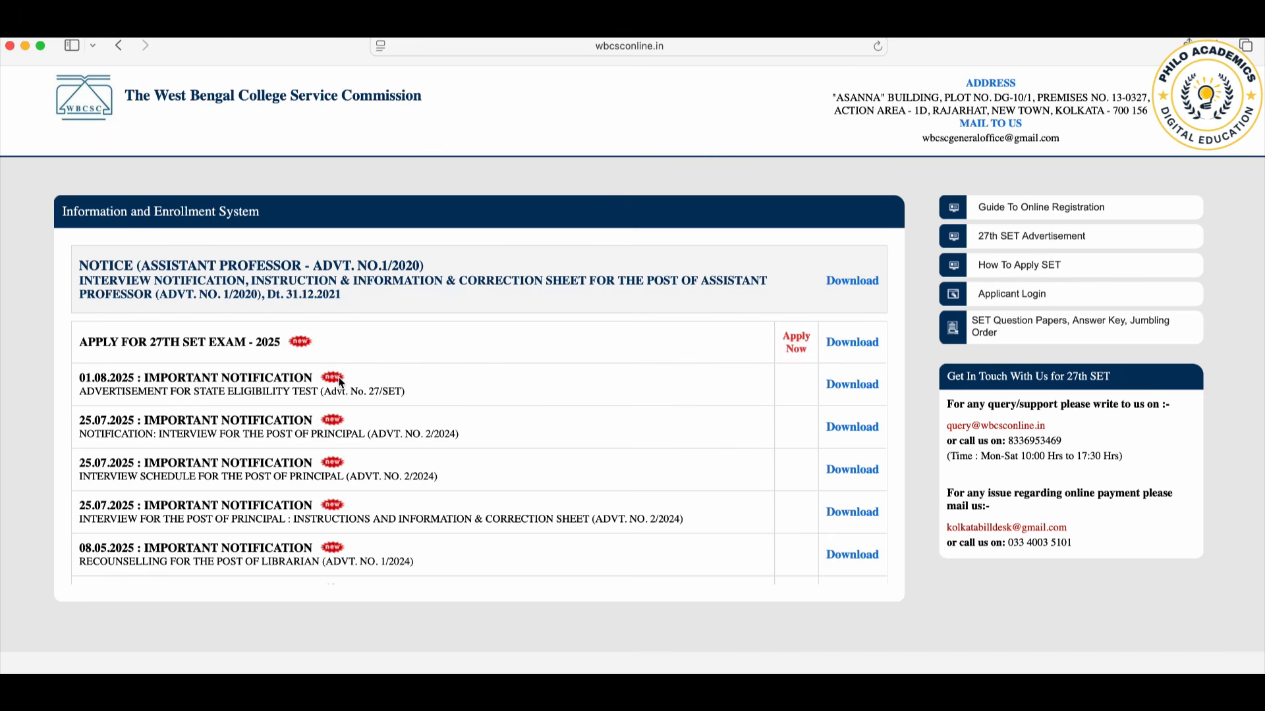
{"action": "left_click", "coordinate": [795, 344]}
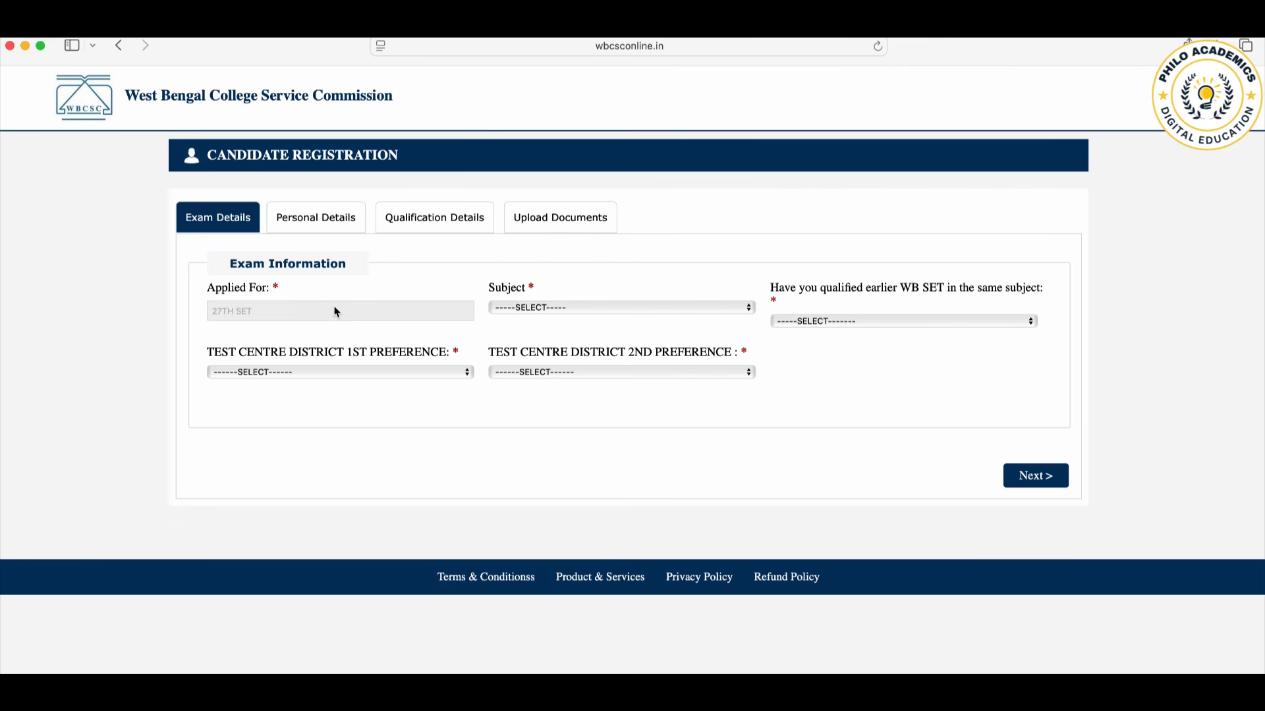
Step: Set the exam subject to PHILOSOPHY -09 and answer NO to having qualified earlier WB SET in the same subject
{"action": "left_click", "coordinate": [568, 309]}
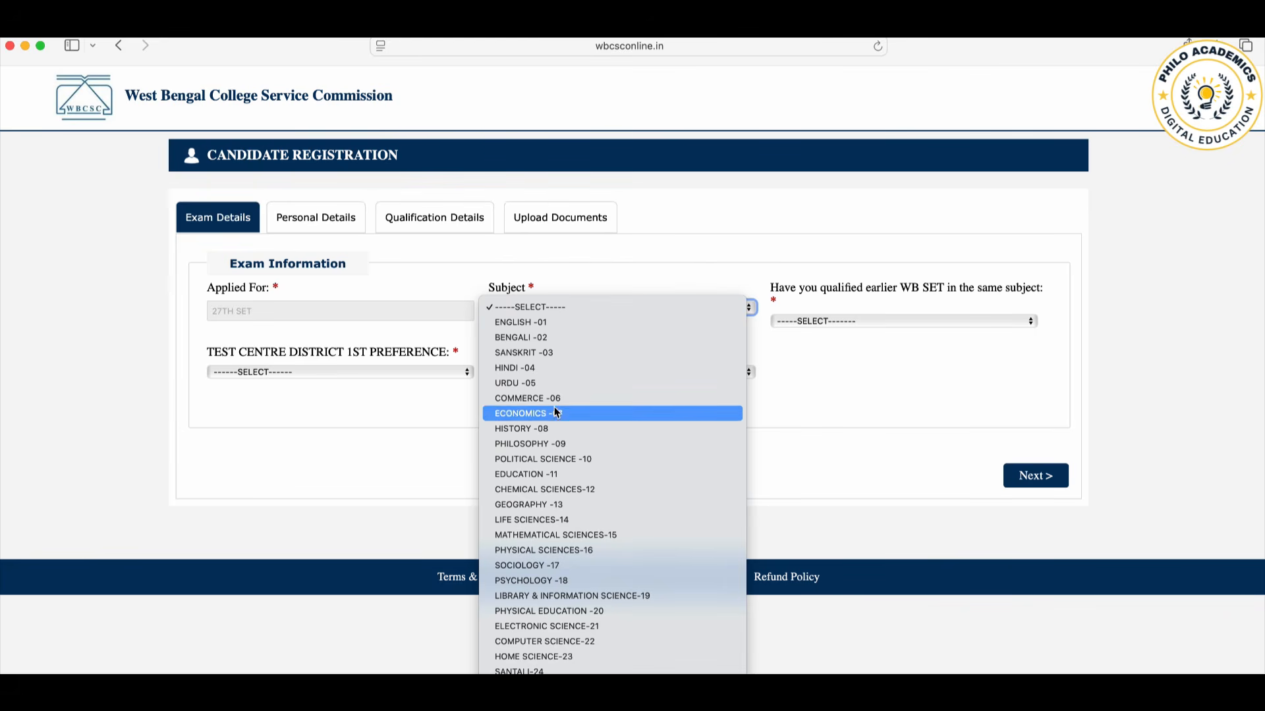
{"action": "left_click", "coordinate": [590, 445]}
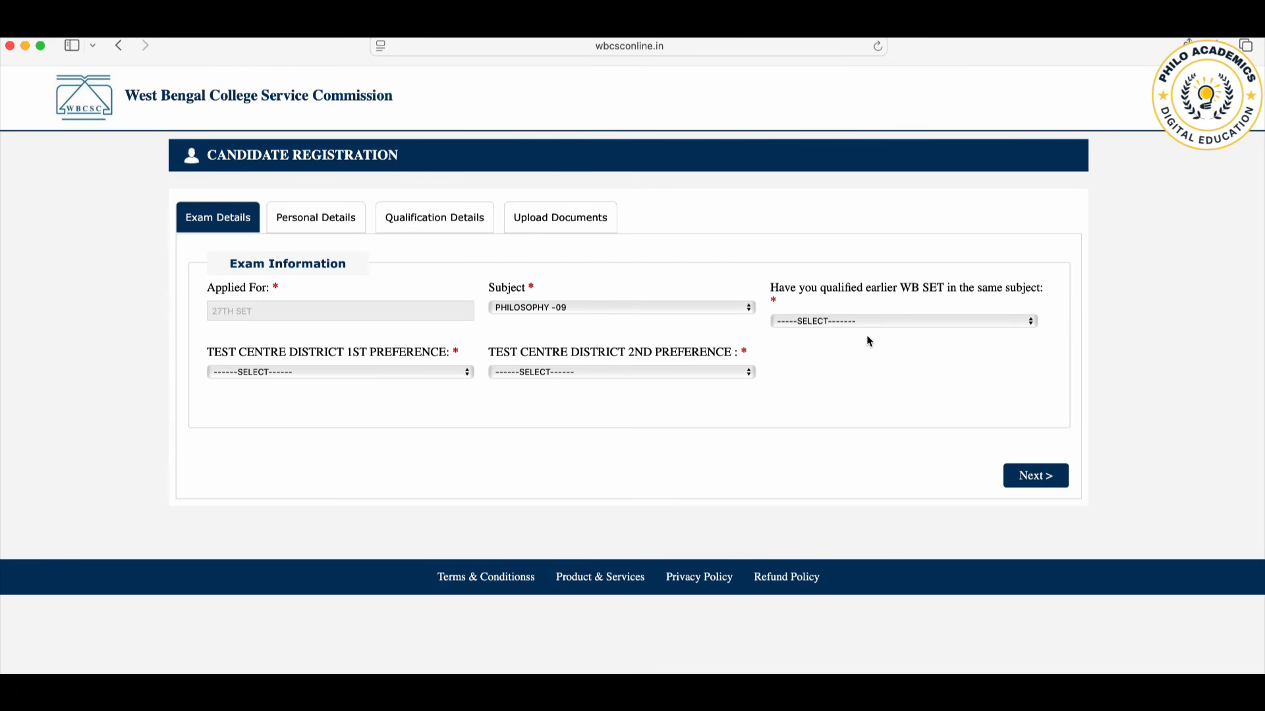
{"action": "left_click", "coordinate": [832, 321]}
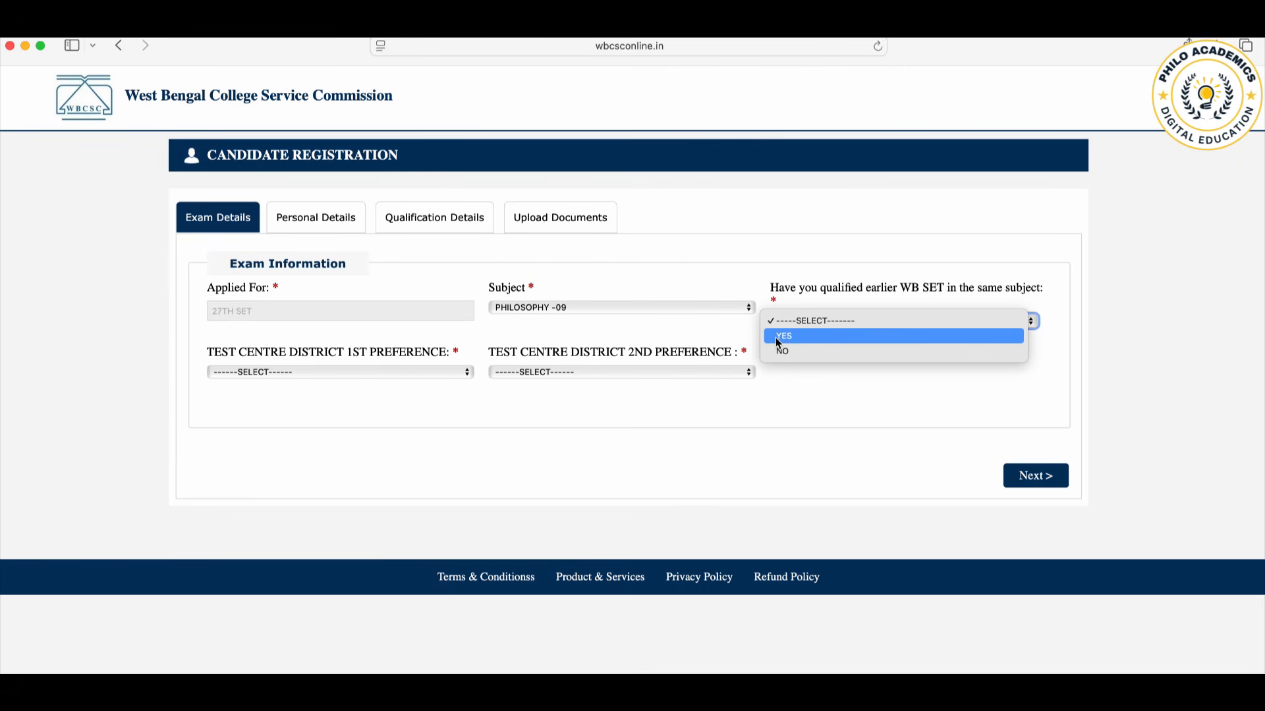
{"action": "left_click", "coordinate": [832, 357]}
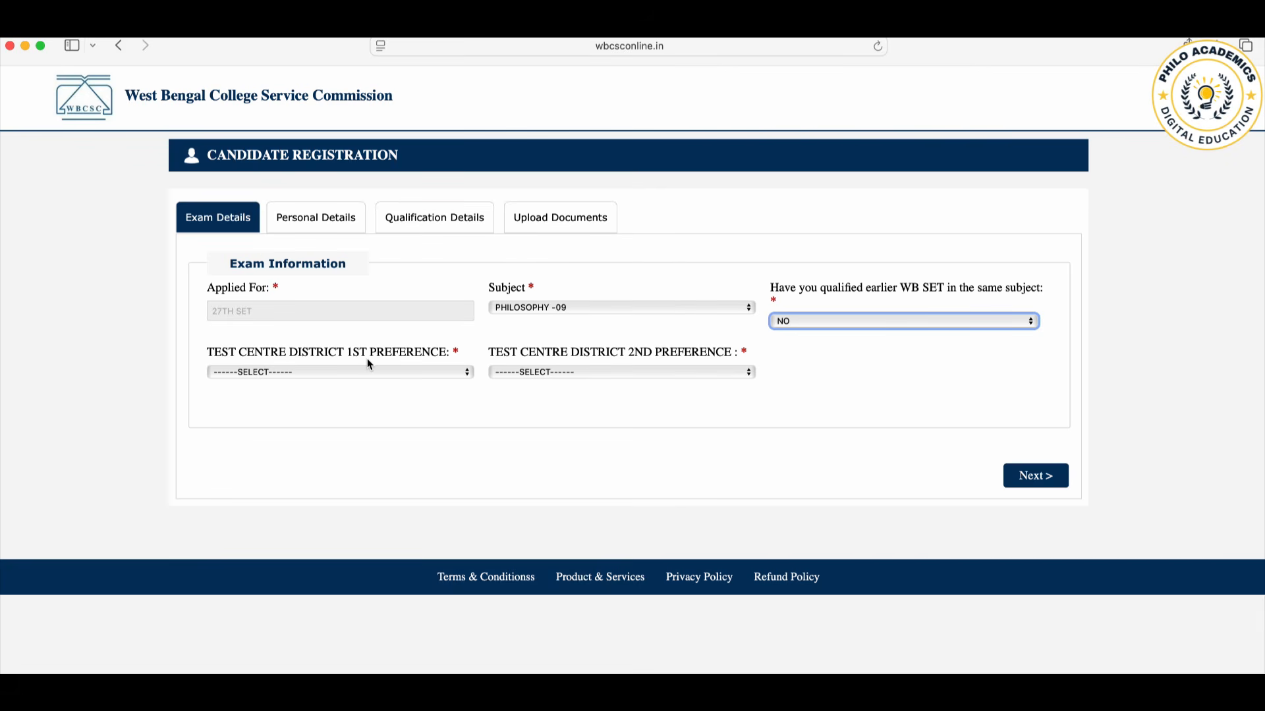
Step: Choose KOLKATA as first and HOWRAH as second test centre district preference, and proceed to the personal details
{"action": "left_click", "coordinate": [462, 372]}
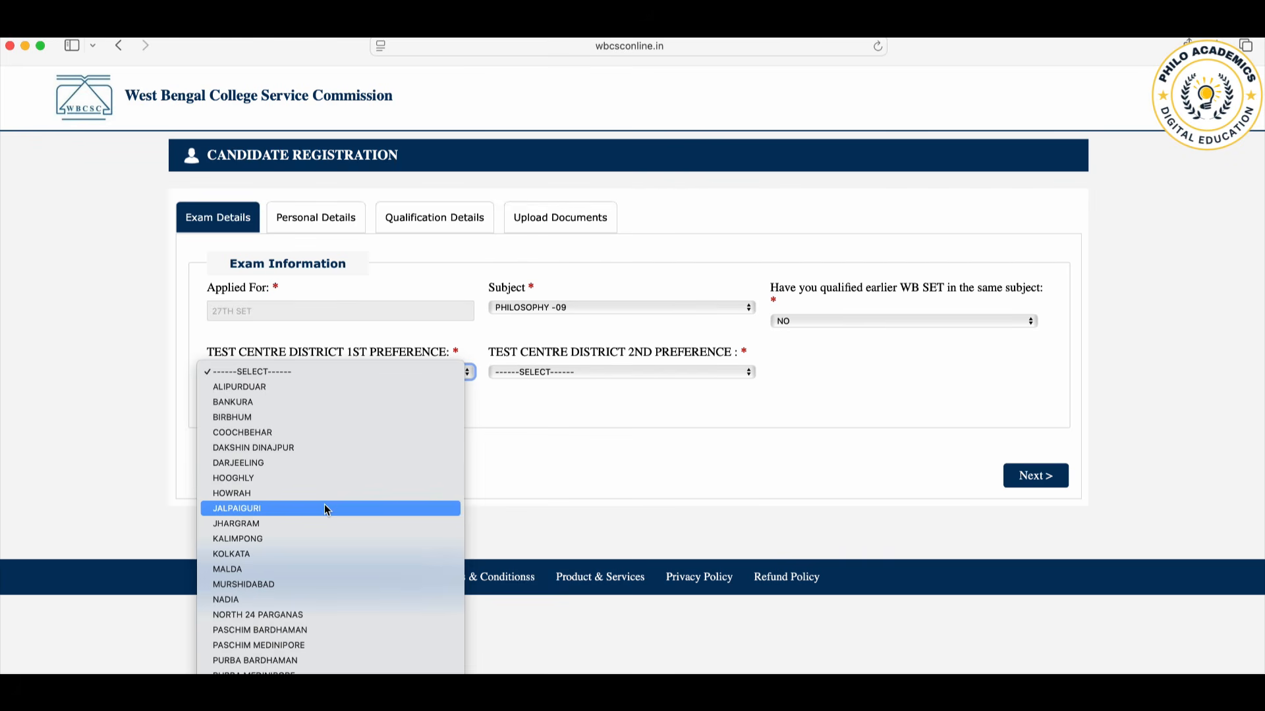
{"action": "left_click", "coordinate": [283, 557]}
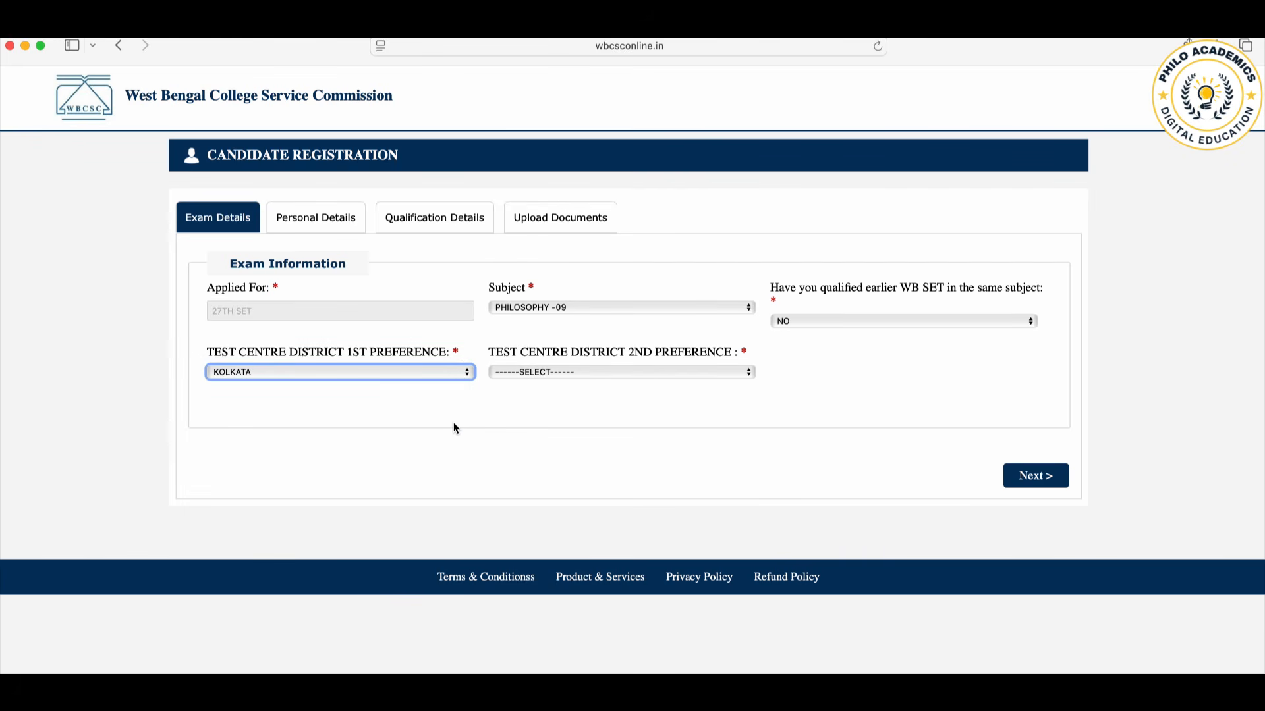
{"action": "left_click", "coordinate": [576, 372]}
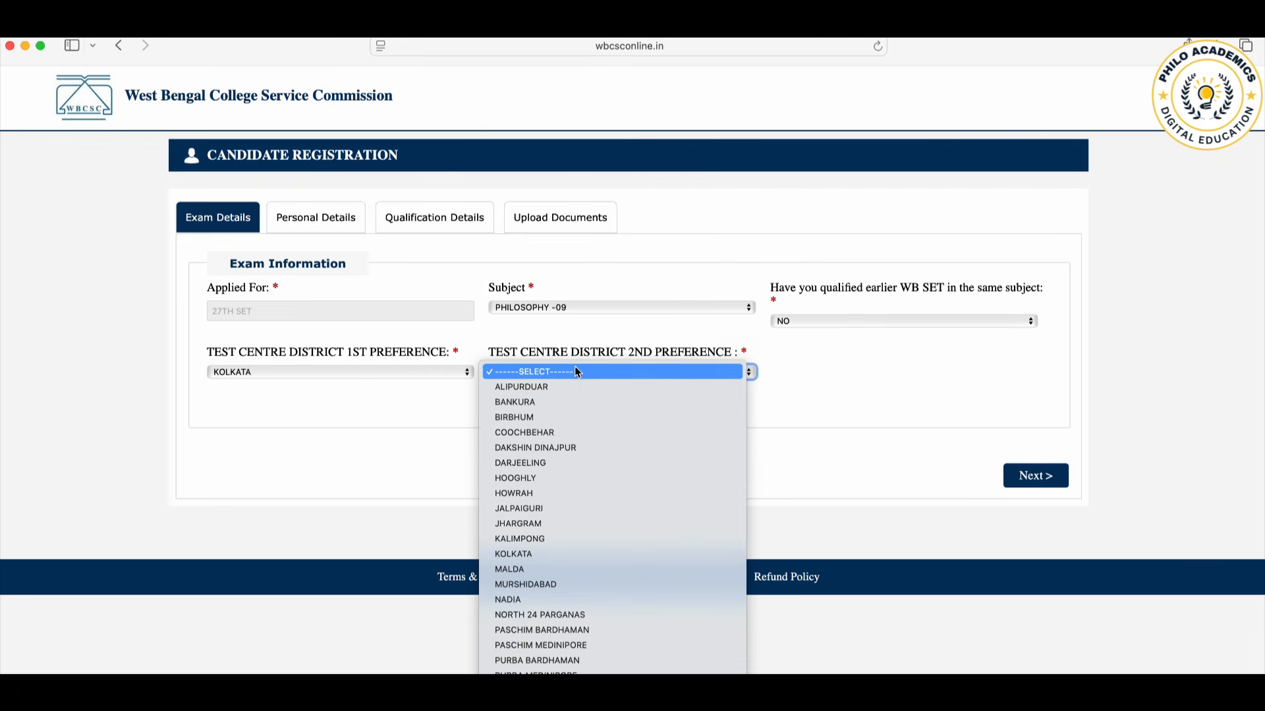
{"action": "left_click", "coordinate": [520, 494]}
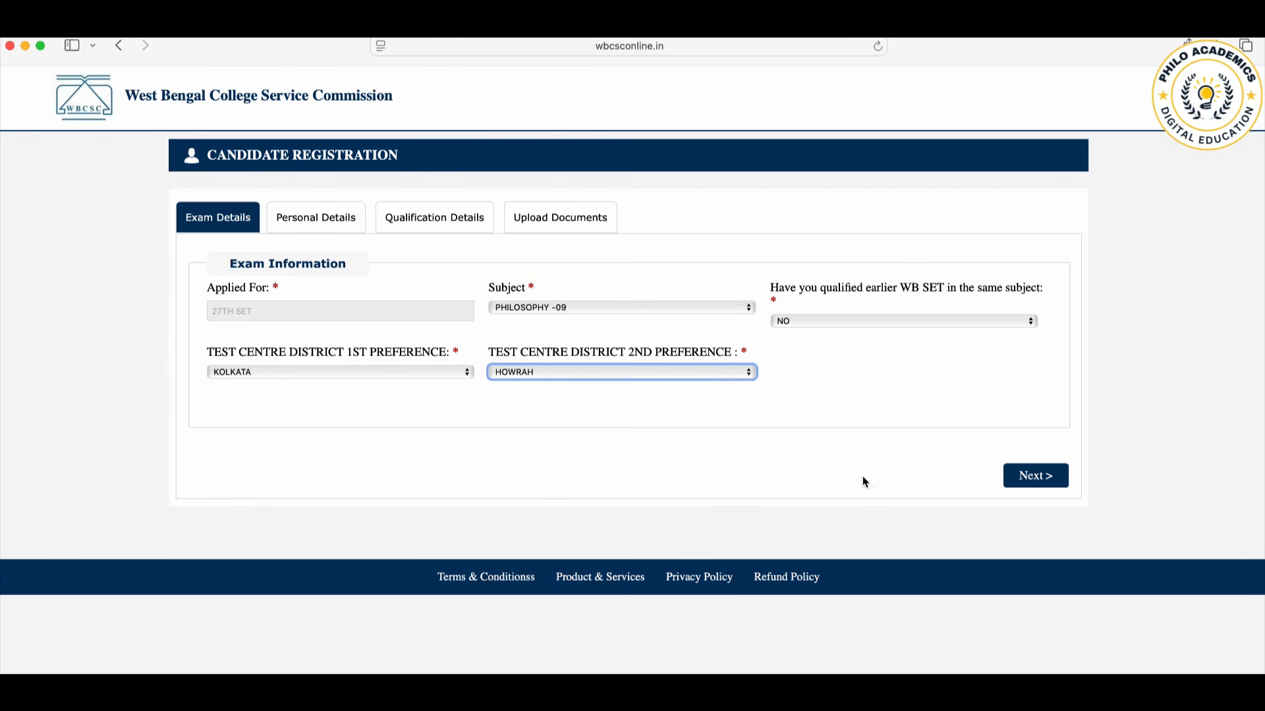
{"action": "left_click", "coordinate": [1038, 477]}
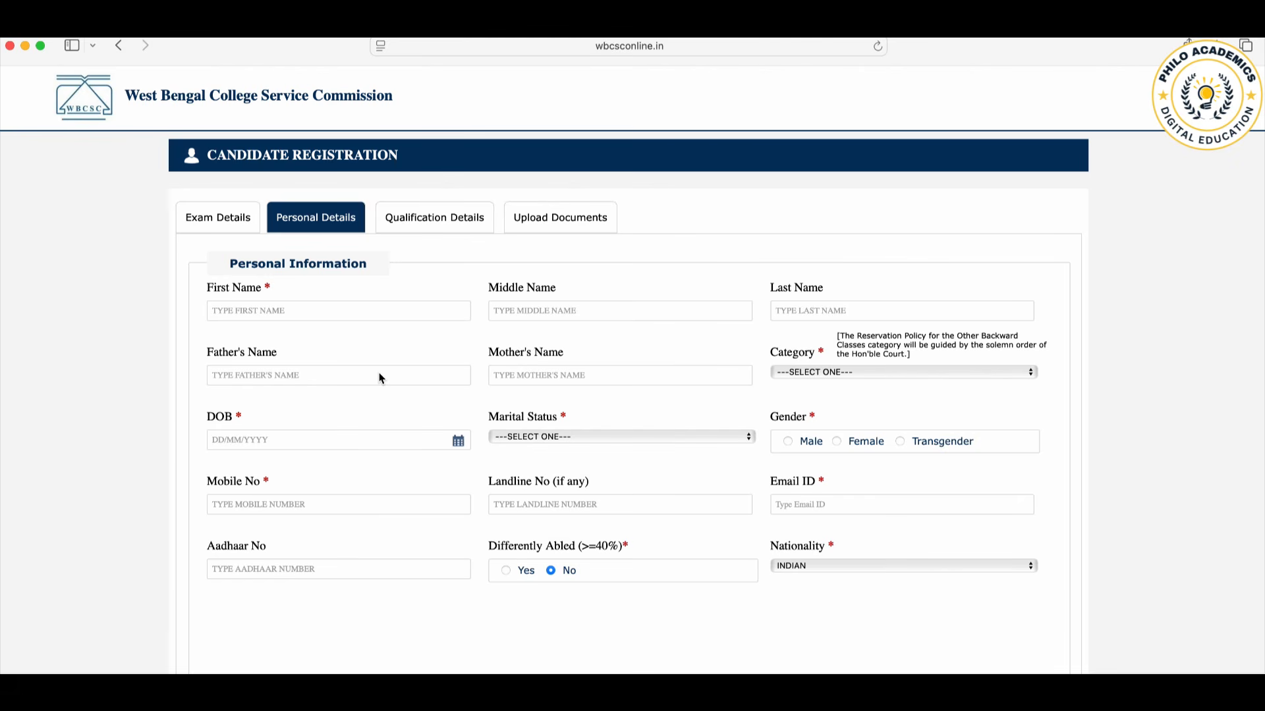
Step: Enter the candidate's first name and last name in the personal information, leaving the middle name blank
{"action": "left_click", "coordinate": [290, 310]}
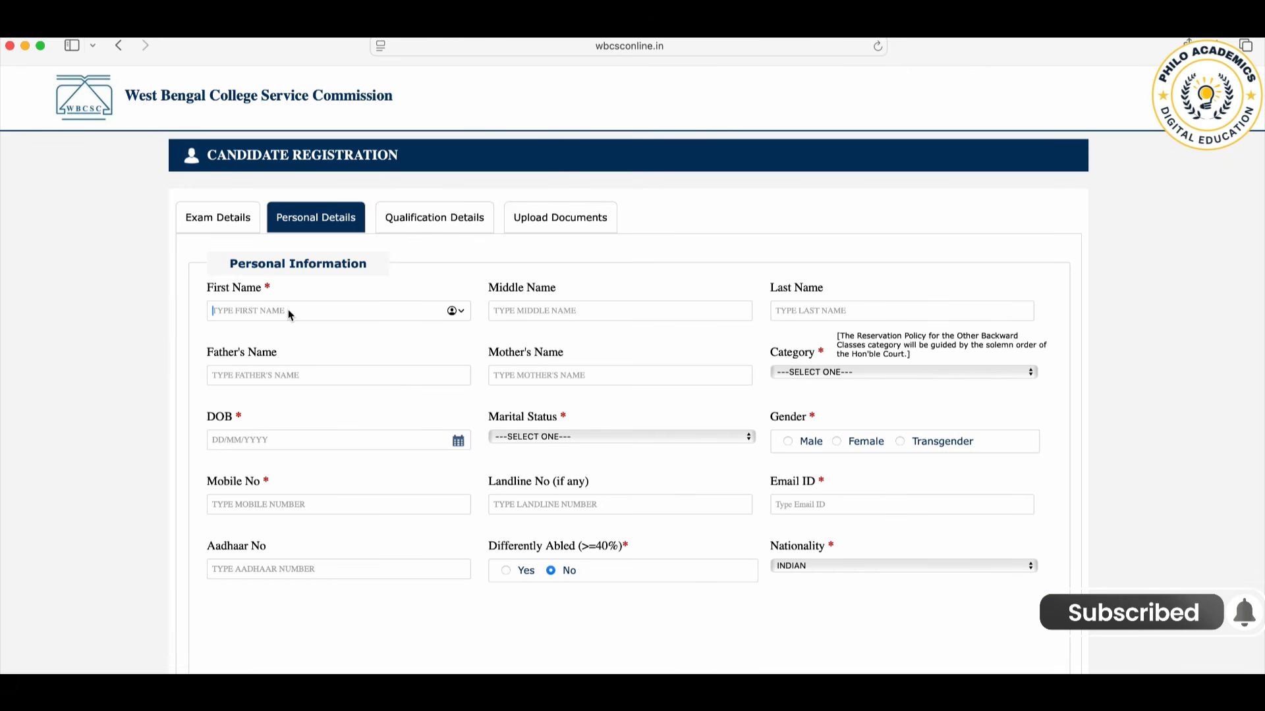
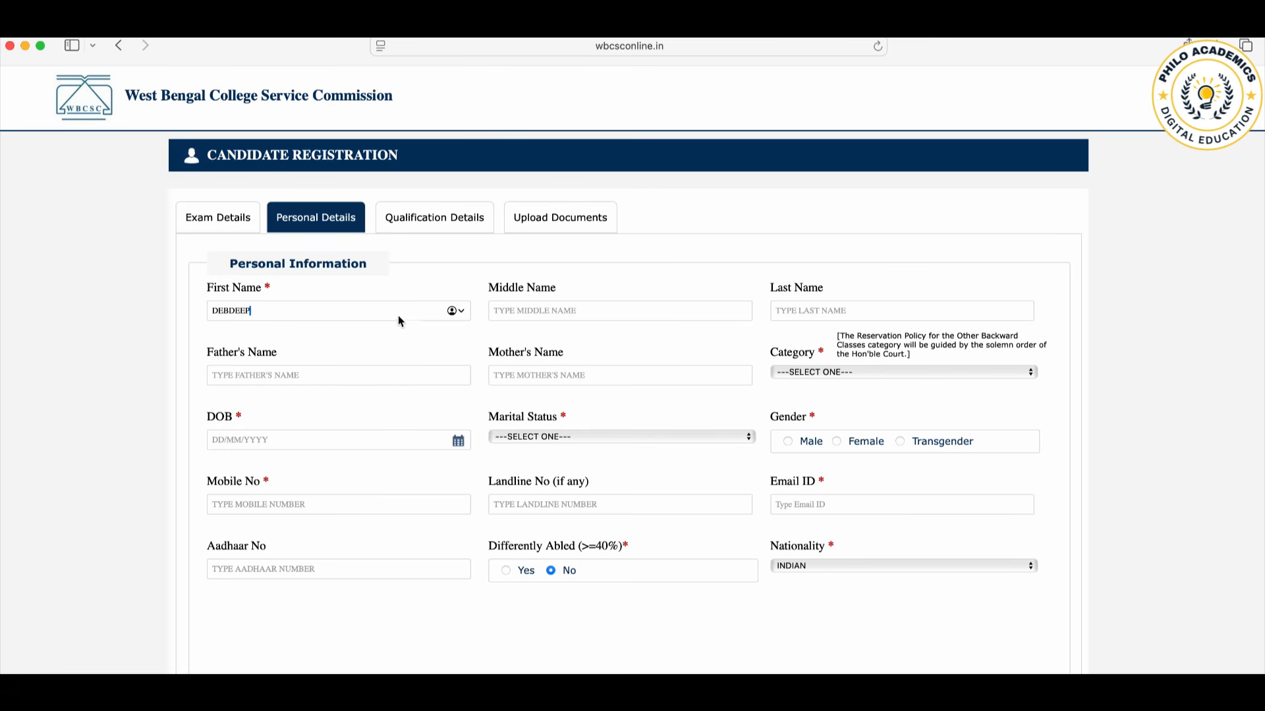
{"action": "left_click", "coordinate": [551, 316]}
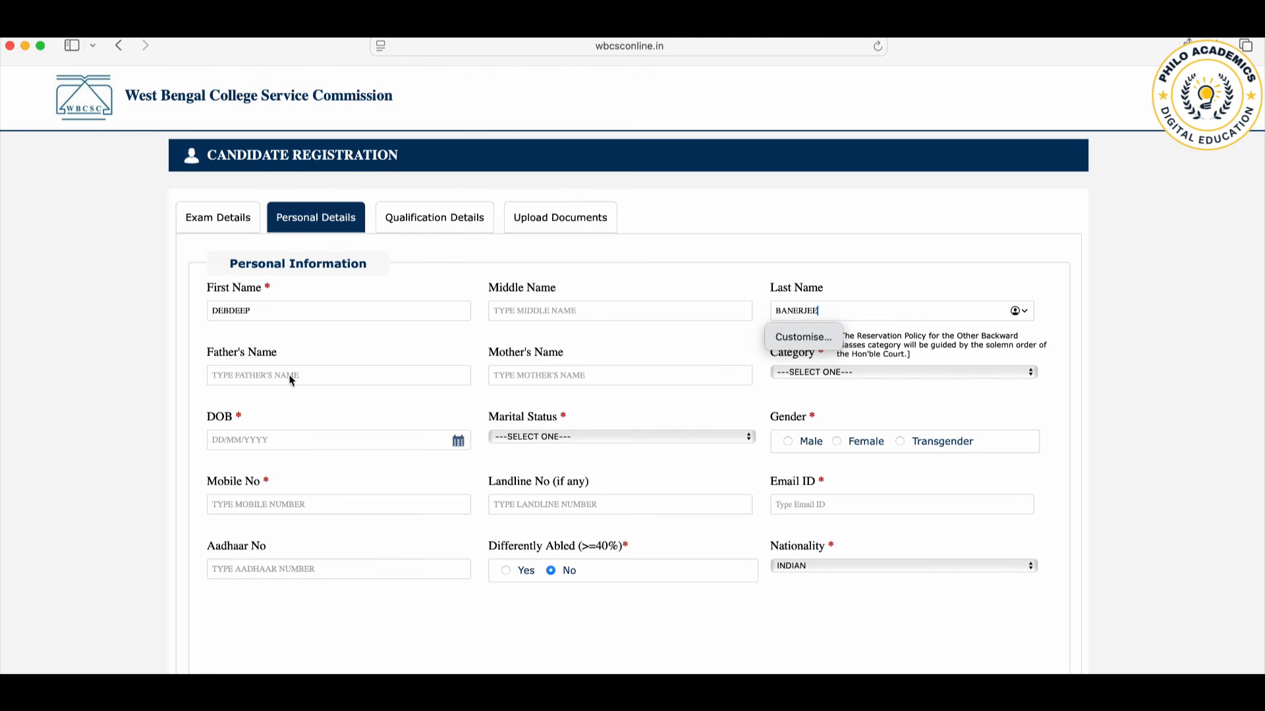
Step: Fill in the father's name and the mother's name of the candidate
{"action": "left_click", "coordinate": [289, 375]}
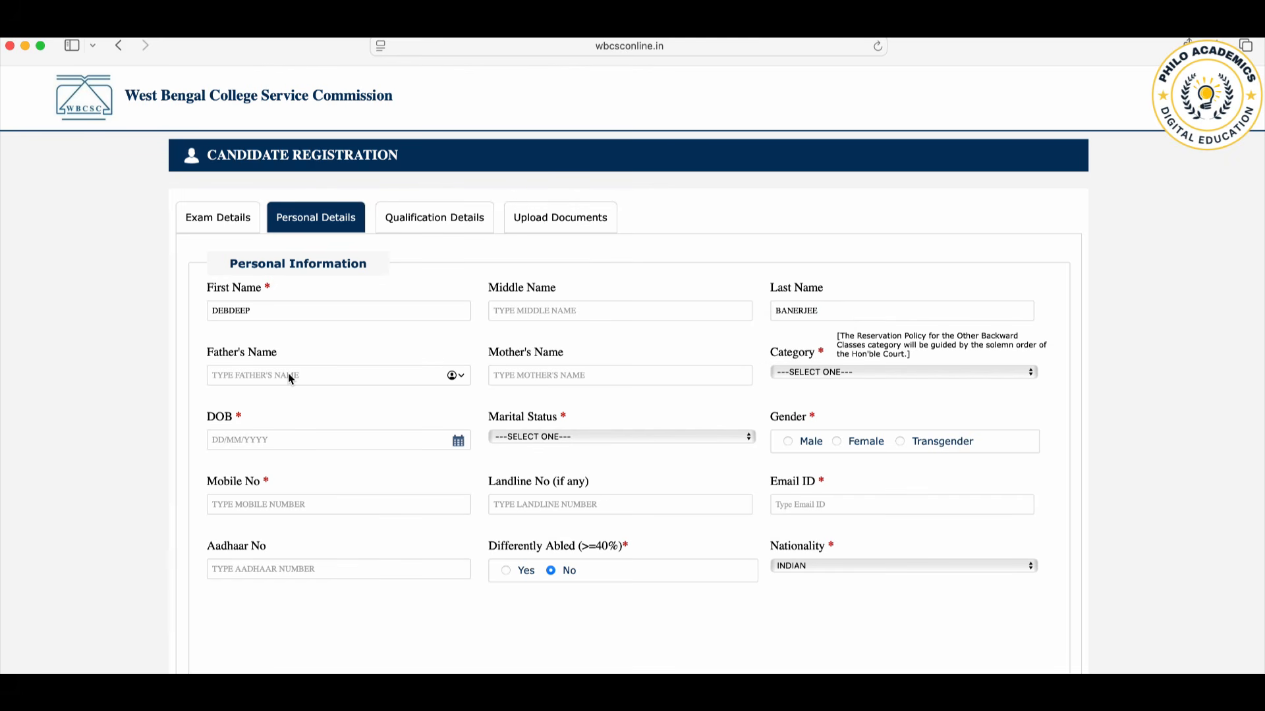
{"action": "left_click", "coordinate": [557, 372]}
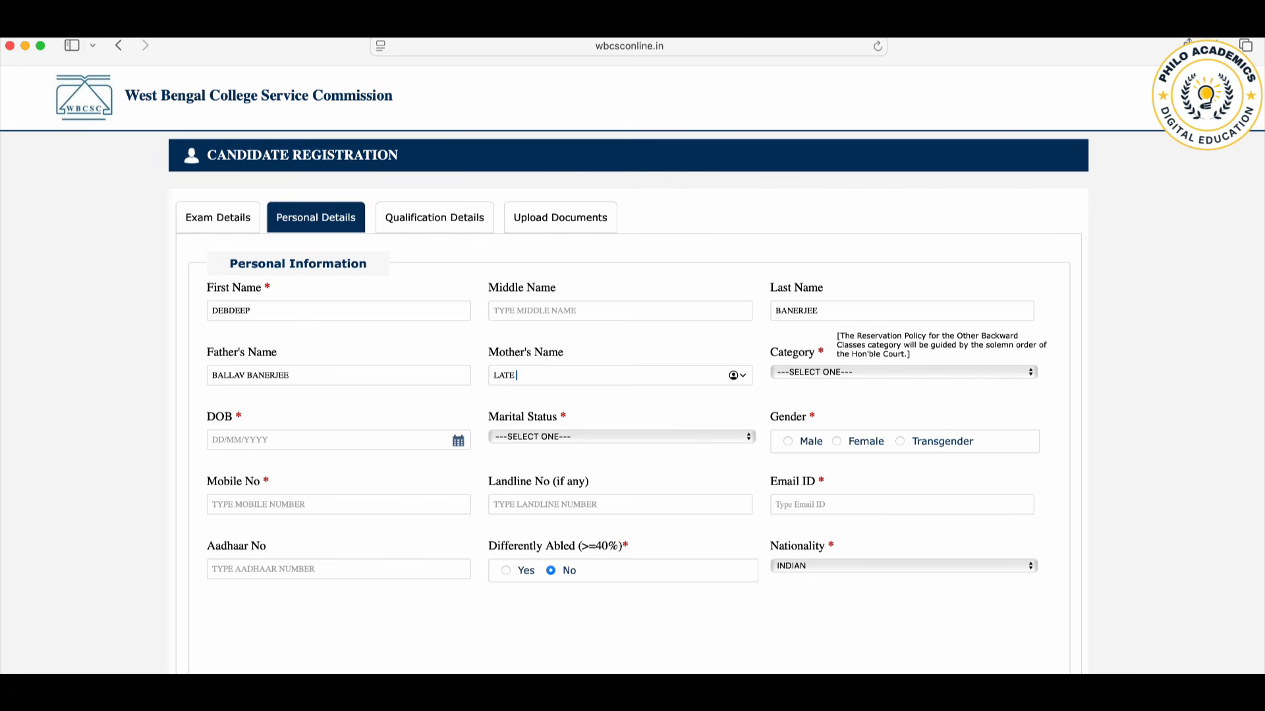
Step: Set the candidate's category to GENERAL and pick the candidate's date of birth in the calendar
{"action": "left_click", "coordinate": [856, 373]}
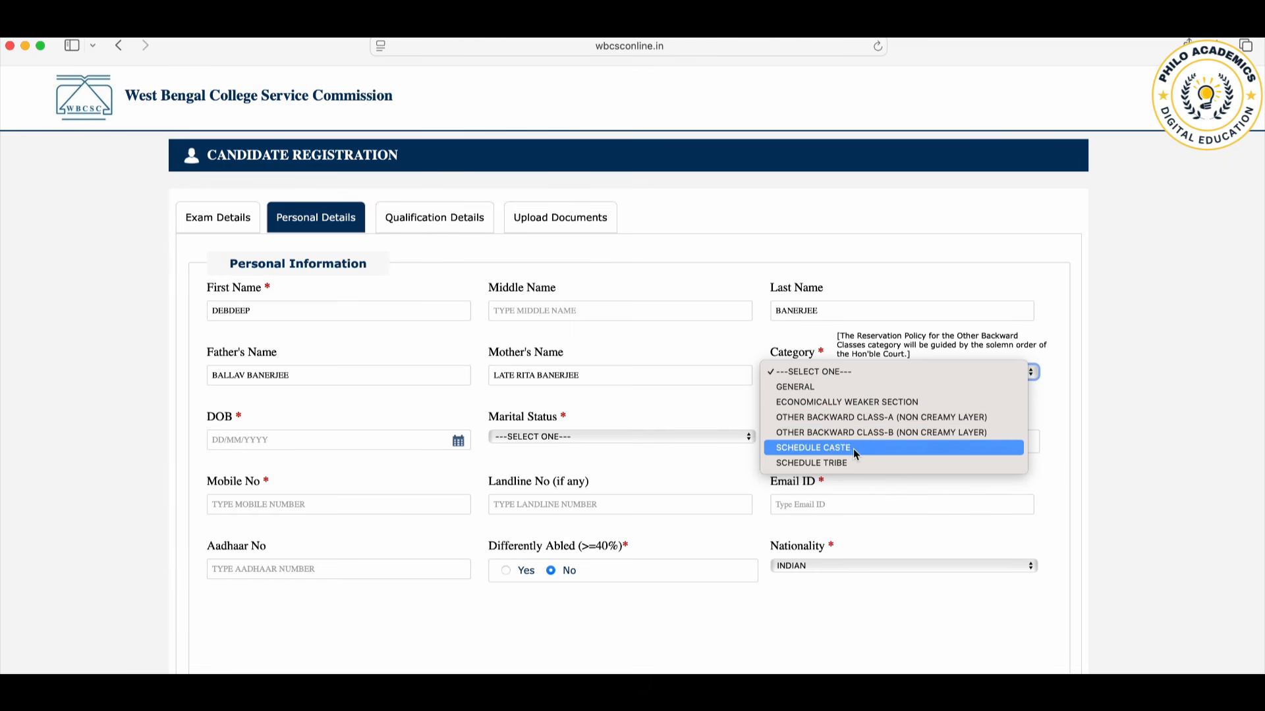
{"action": "left_click", "coordinate": [852, 388]}
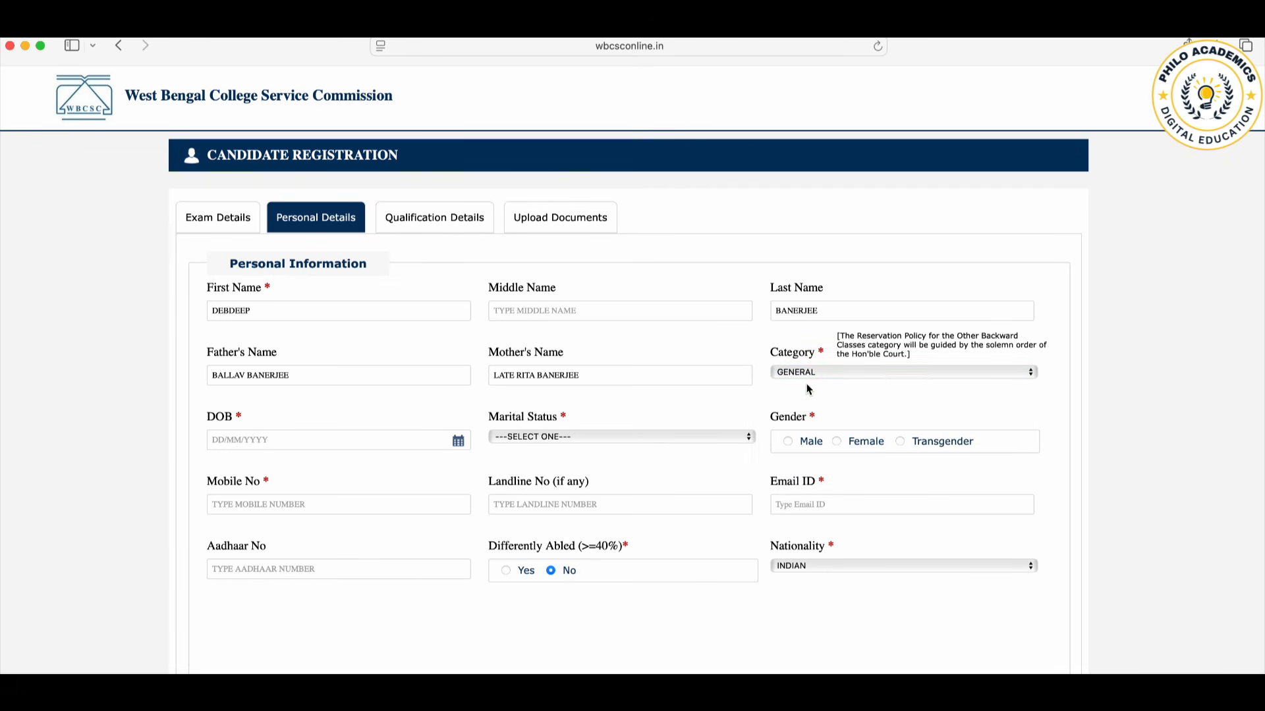
{"action": "left_click", "coordinate": [238, 446]}
{"action": "left_click", "coordinate": [275, 459]}
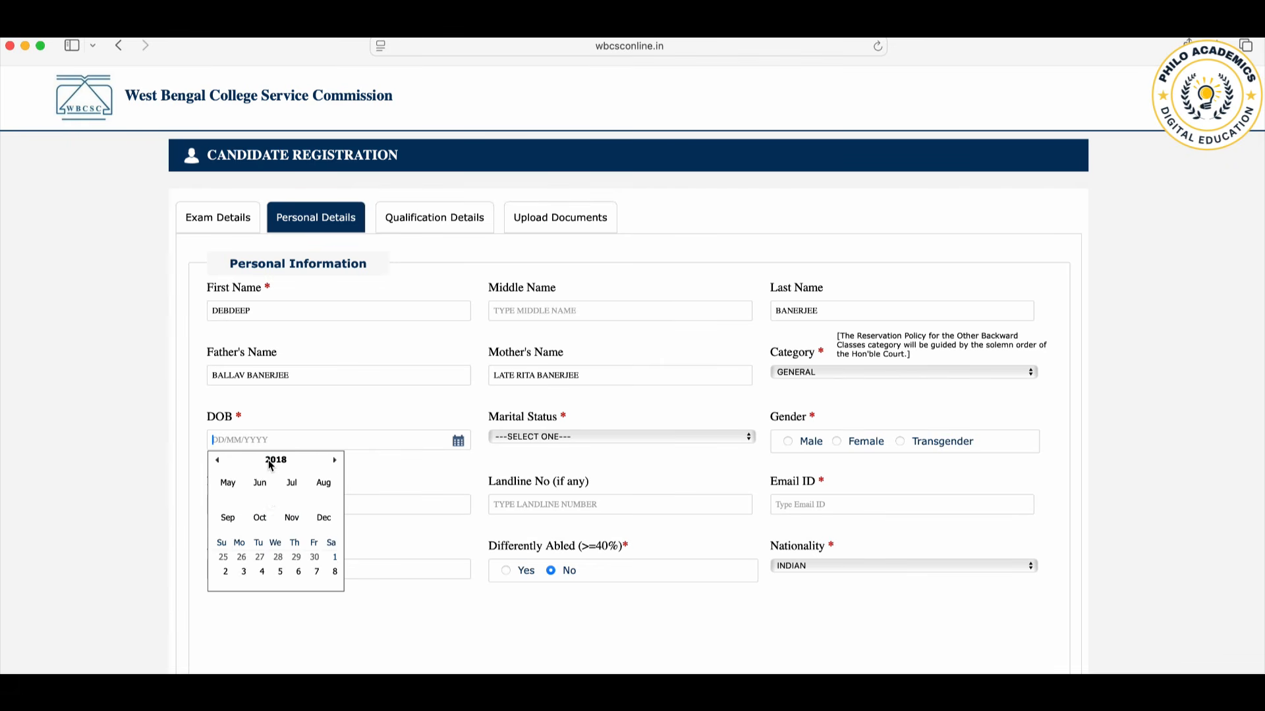
{"action": "left_click", "coordinate": [219, 465]}
{"action": "left_click", "coordinate": [219, 465]}
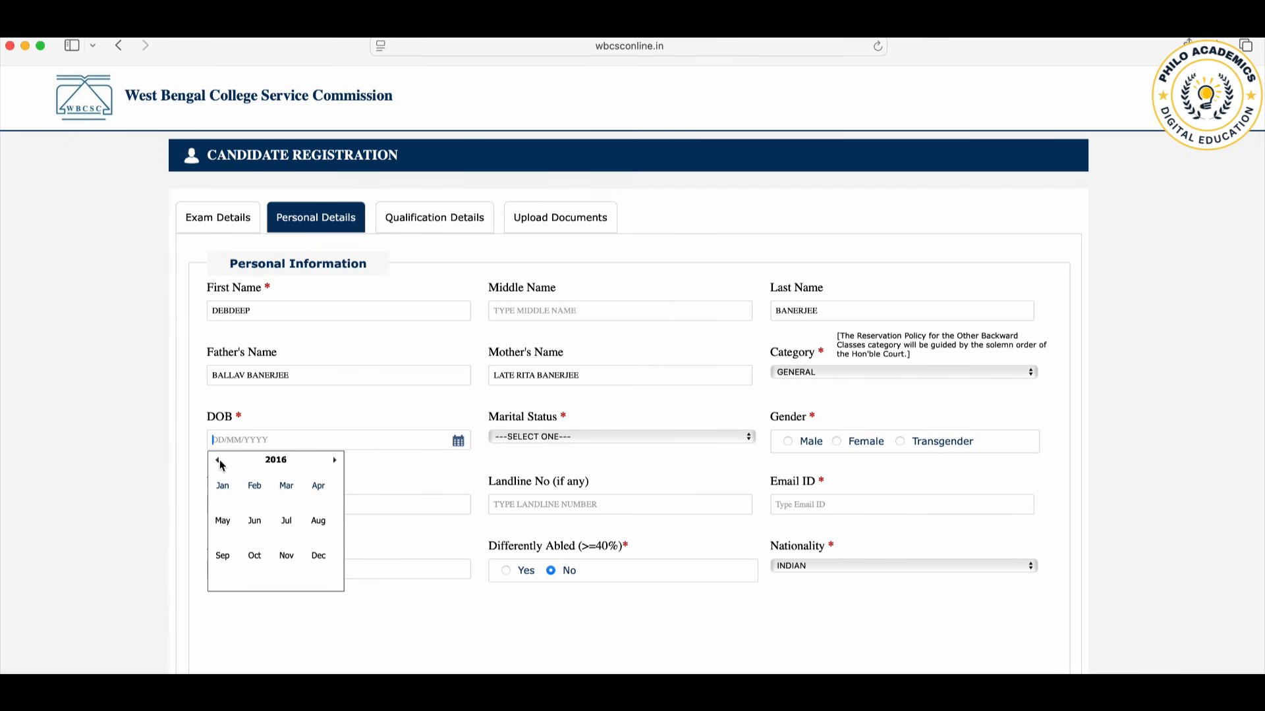
{"action": "left_click", "coordinate": [294, 461]}
{"action": "left_click", "coordinate": [217, 461]}
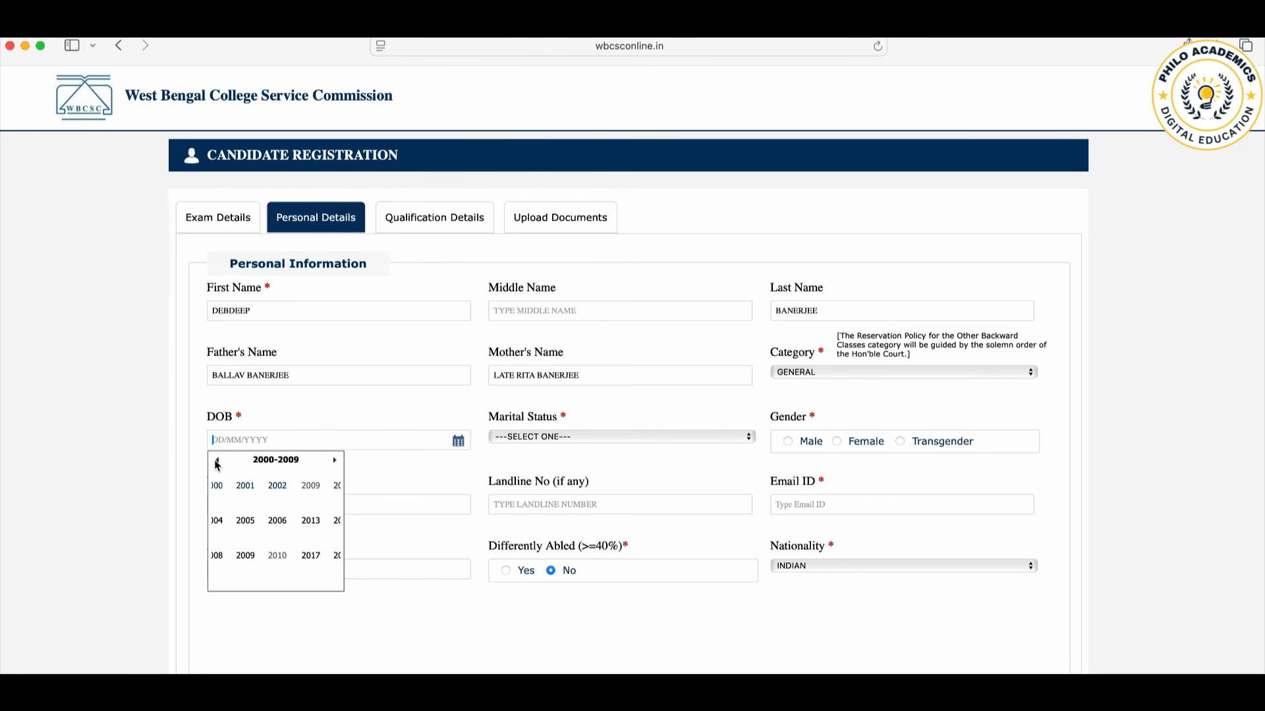
{"action": "left_click", "coordinate": [217, 462]}
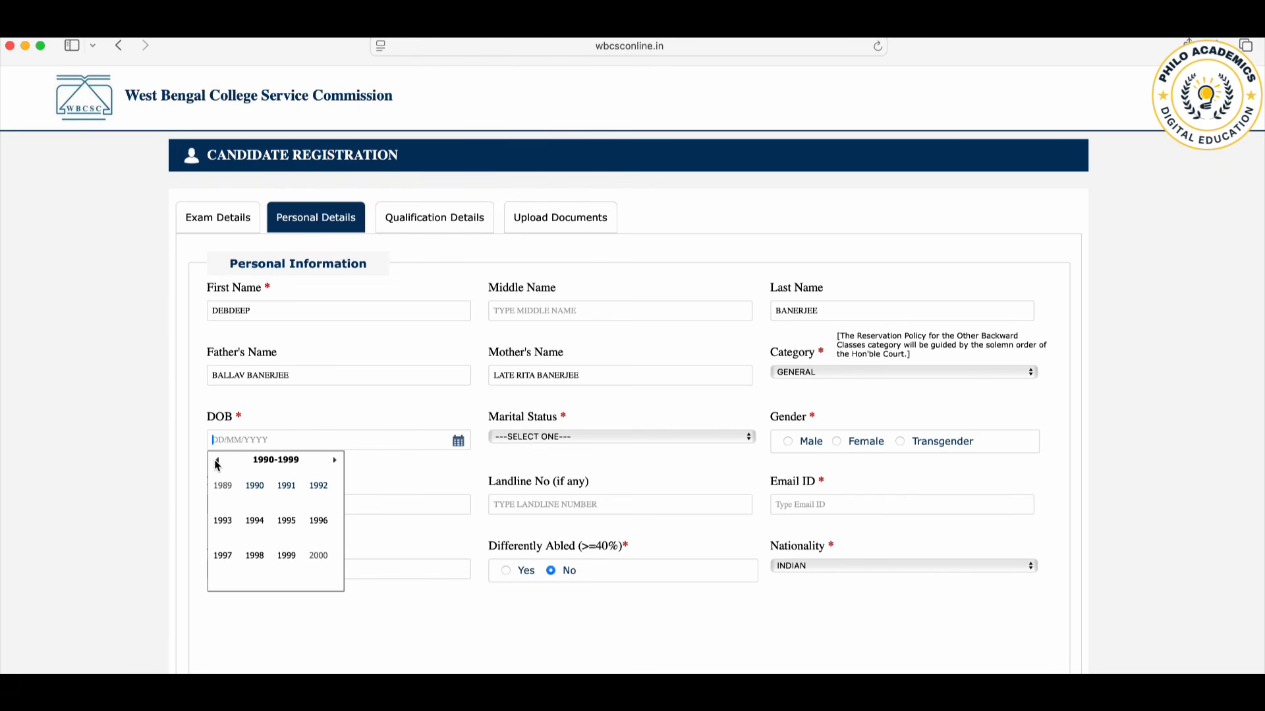
{"action": "left_click", "coordinate": [295, 489]}
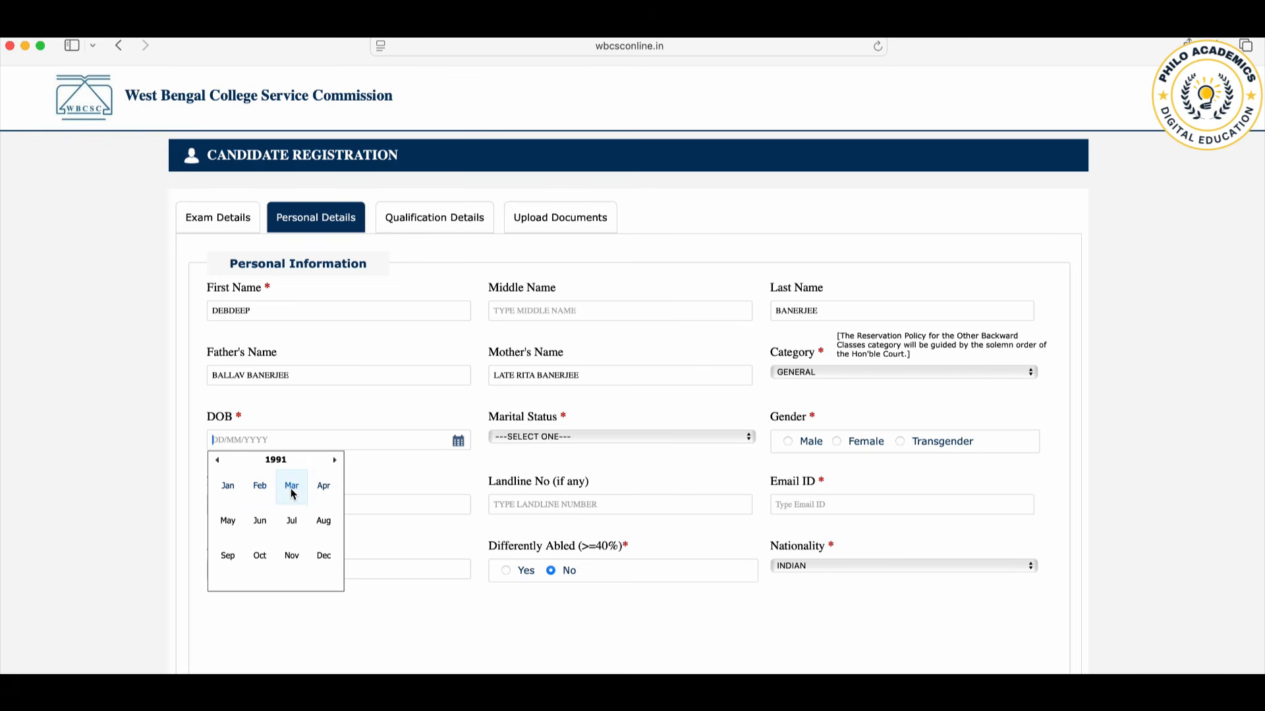
{"action": "left_click", "coordinate": [291, 489]}
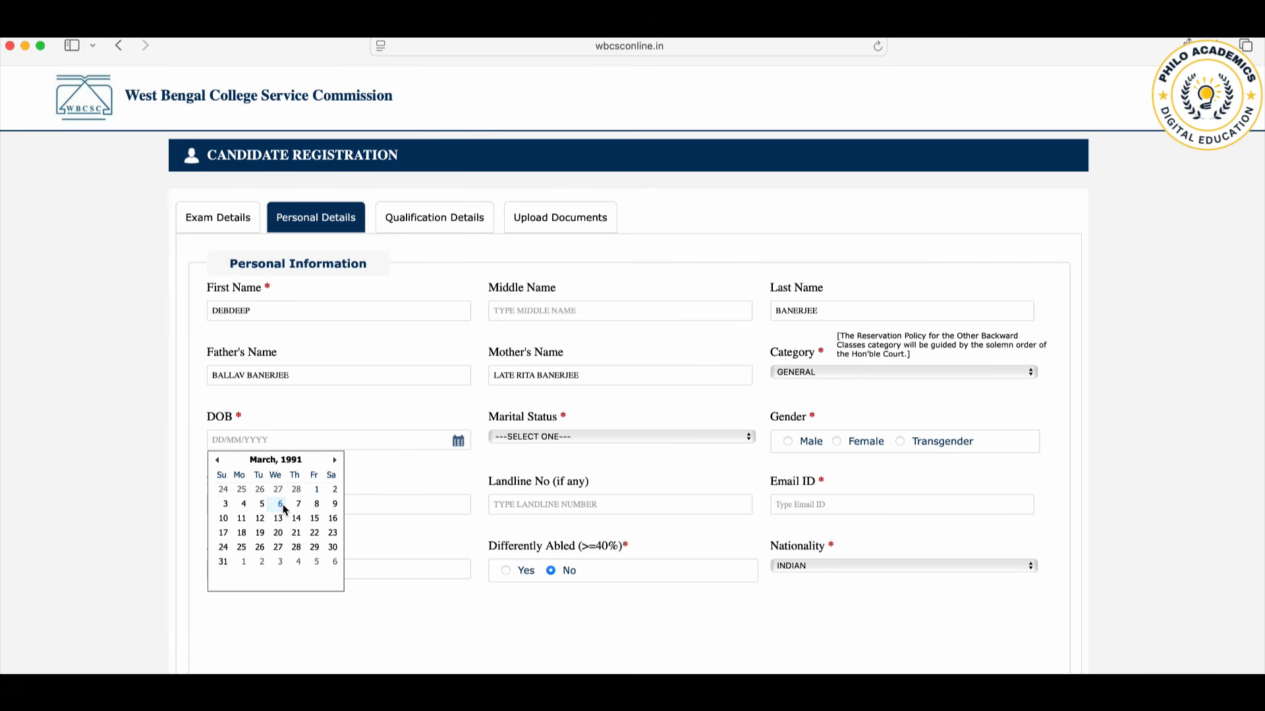
{"action": "left_click", "coordinate": [281, 504]}
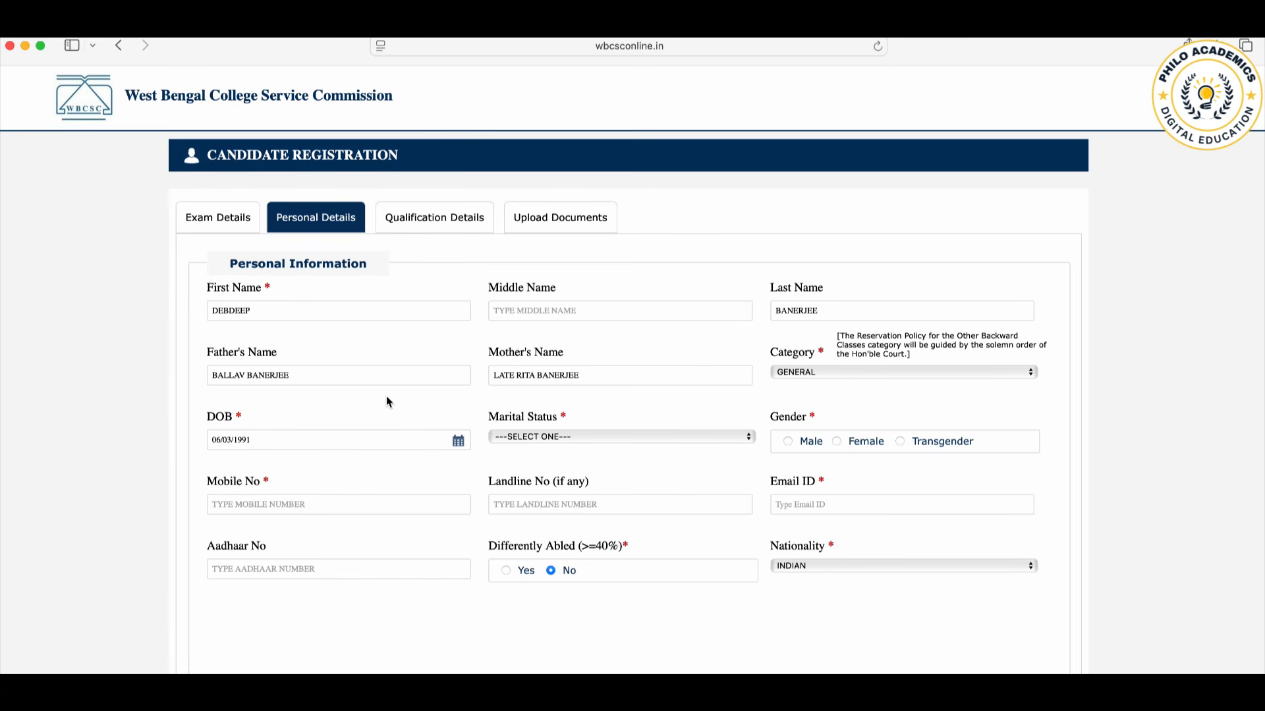
Step: Set the marital status to UNMARRIED and the gender to Male
{"action": "left_click", "coordinate": [605, 437]}
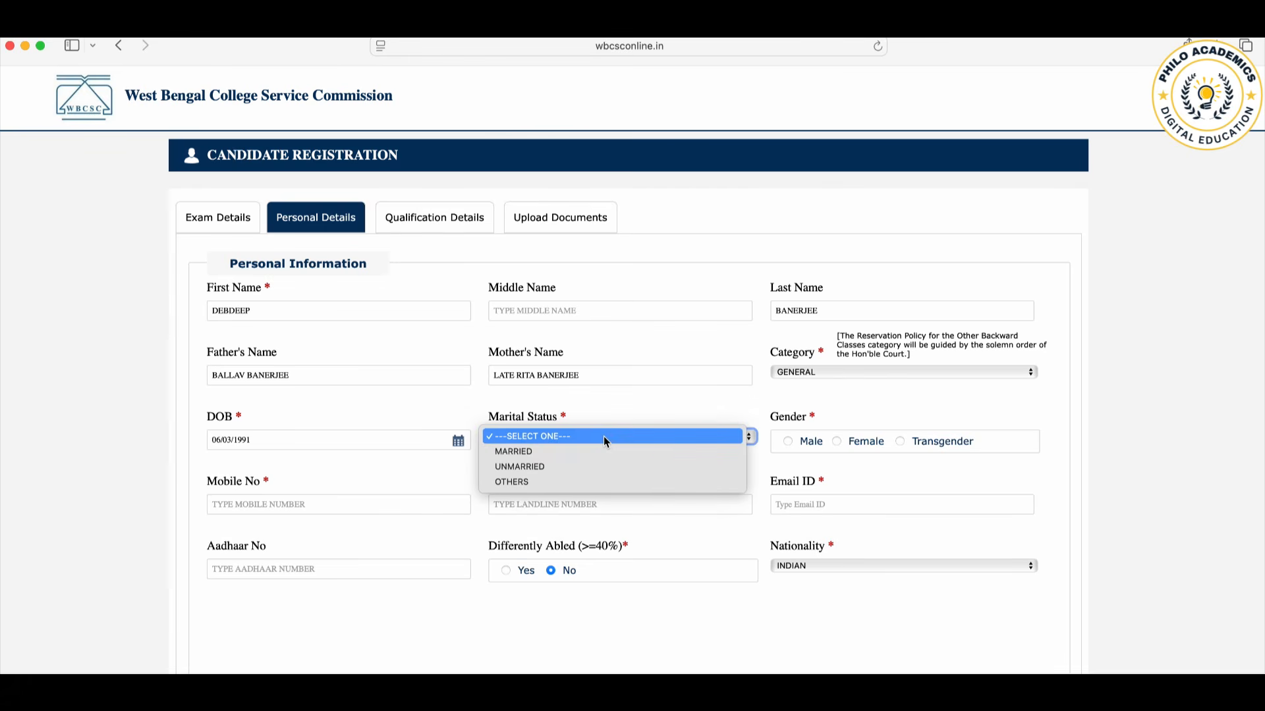
{"action": "left_click", "coordinate": [563, 466]}
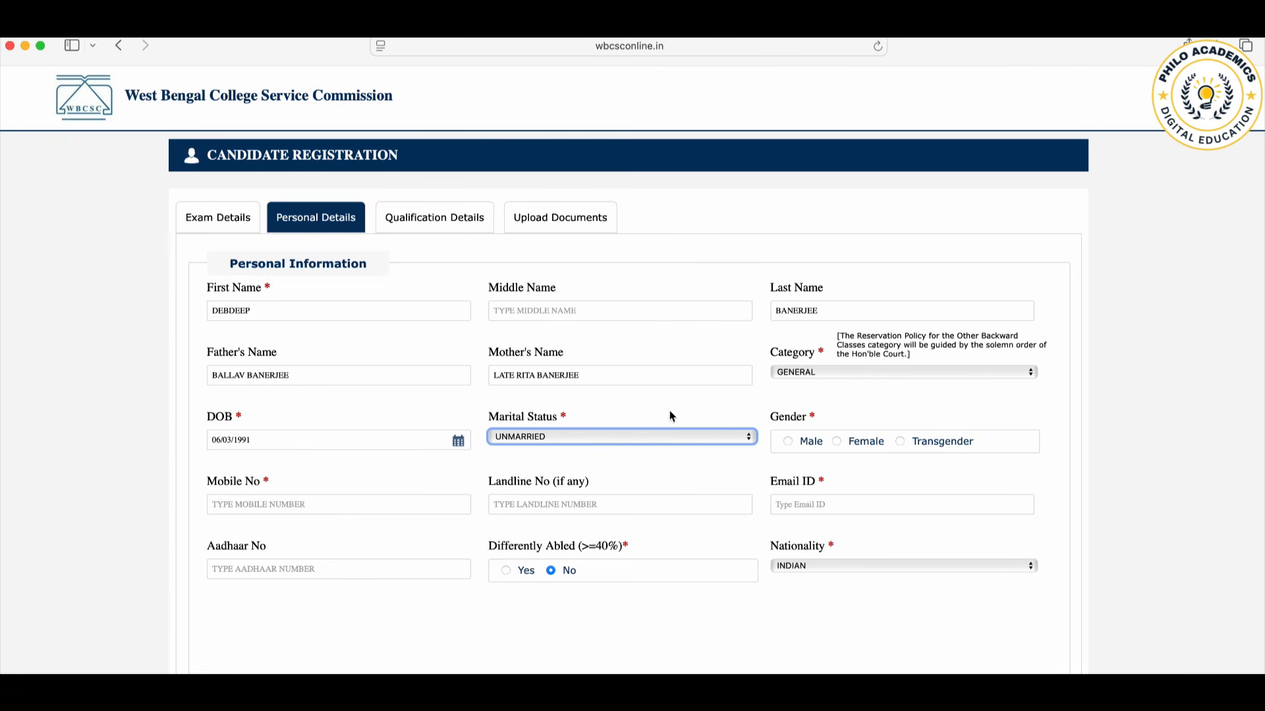
{"action": "left_click", "coordinate": [789, 447]}
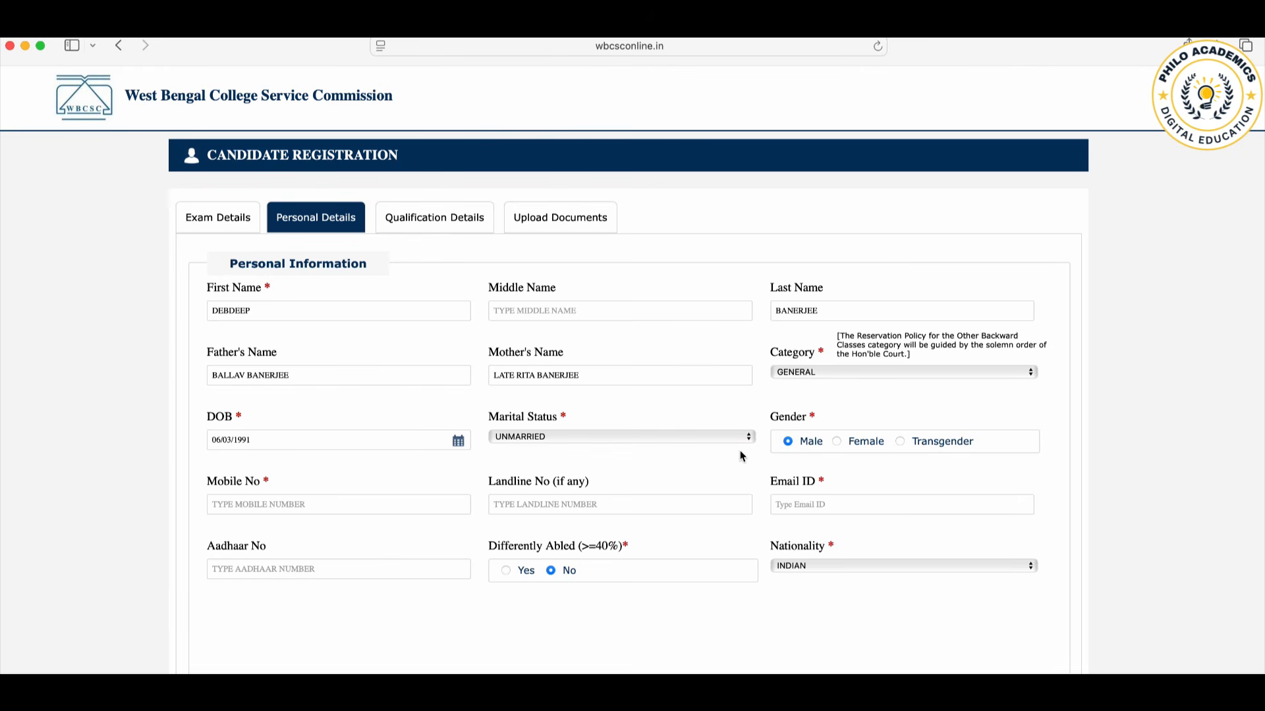
Step: Fill in the candidate's mobile number and e-mail address, leaving the landline number blank
{"action": "left_click", "coordinate": [278, 505]}
{"action": "left_click", "coordinate": [804, 511]}
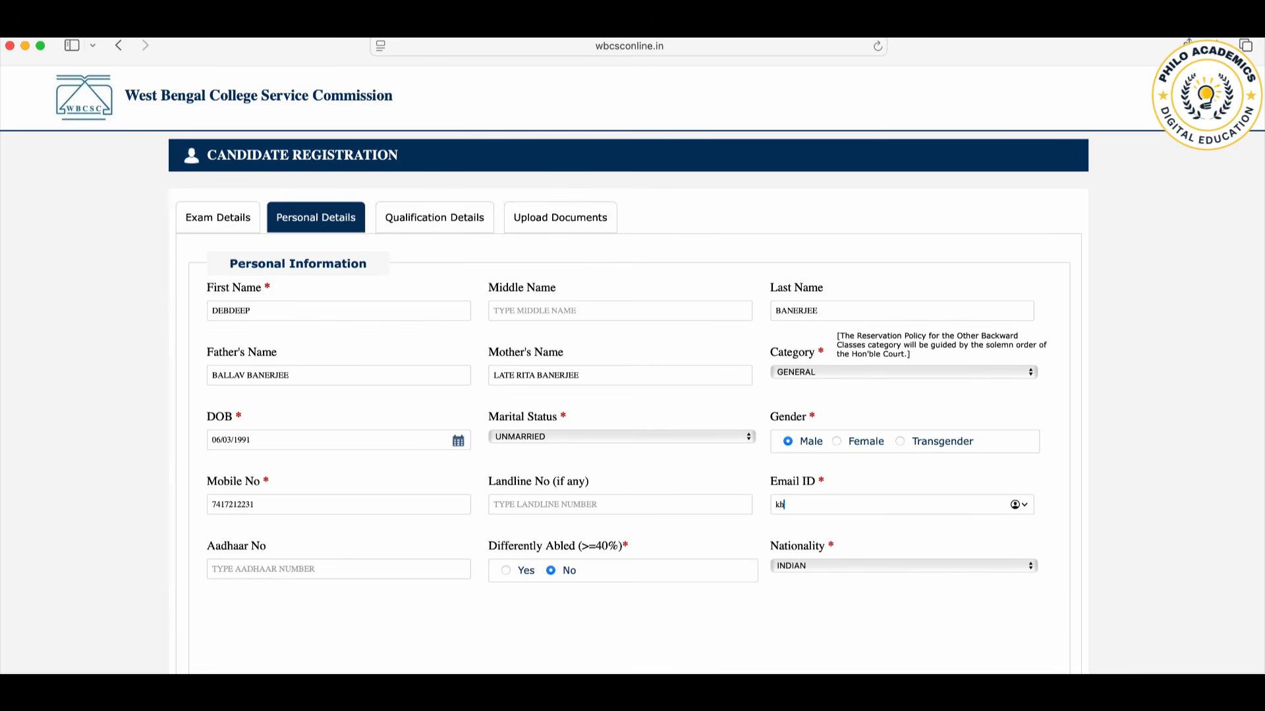
Step: Enter the candidate's Aadhaar number in the personal information
{"action": "scroll", "coordinate": [702, 598], "scroll_direction": "down", "scroll_amount": 2}
{"action": "scroll", "coordinate": [701, 601], "scroll_direction": "down", "scroll_amount": 2}
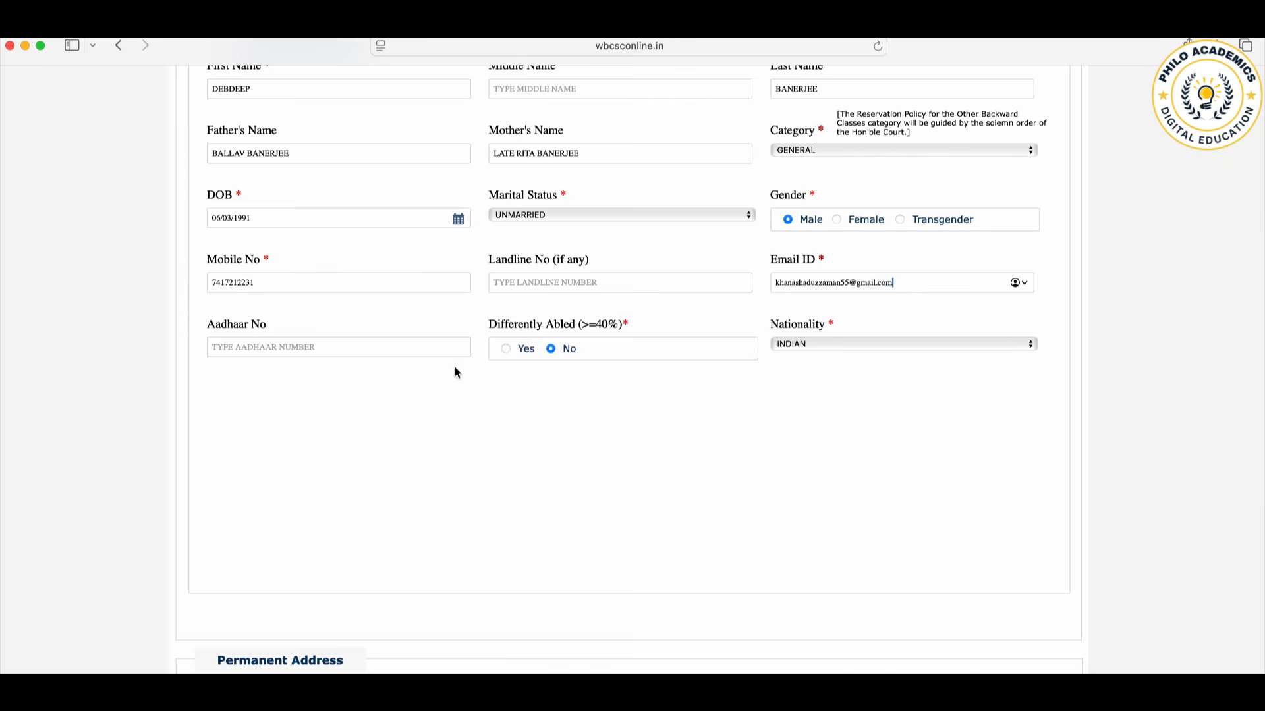
{"action": "left_click", "coordinate": [328, 356]}
{"action": "key", "text": "BackSpace"}
Step: Set Differently Abled to No and keep the nationality as INDIAN
{"action": "left_click", "coordinate": [507, 349]}
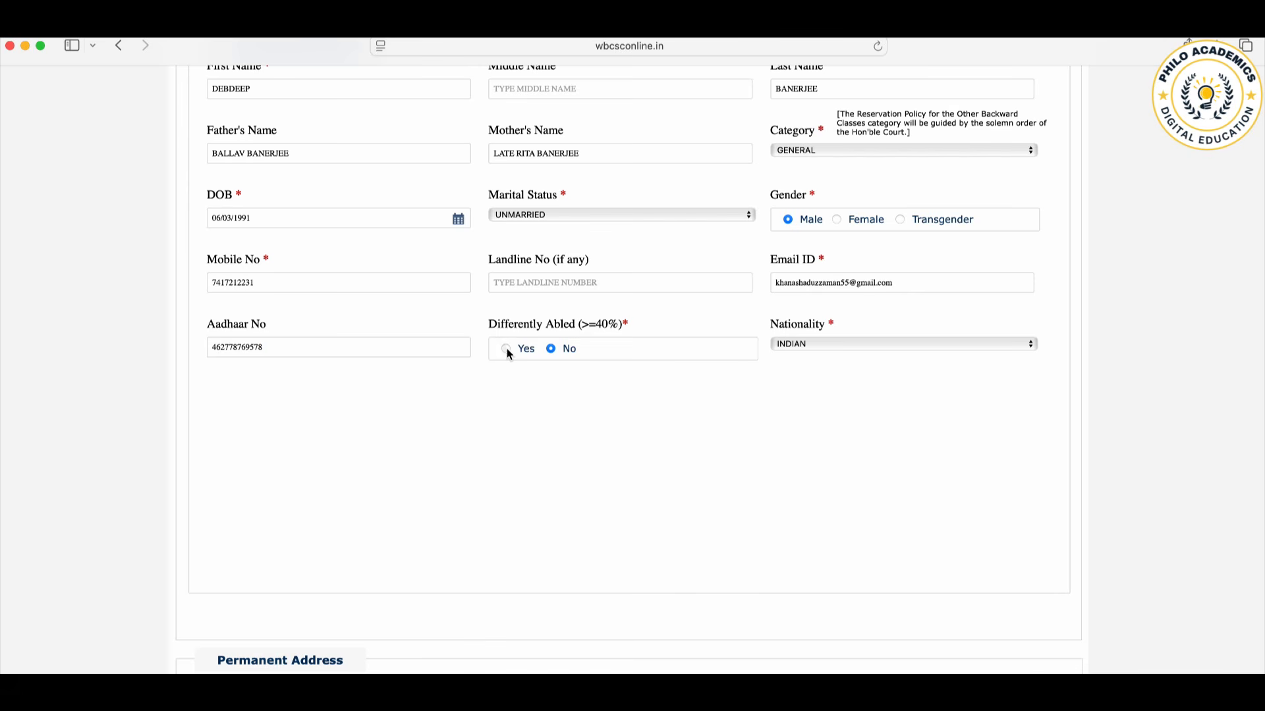
{"action": "left_click", "coordinate": [549, 352]}
{"action": "left_click", "coordinate": [824, 343]}
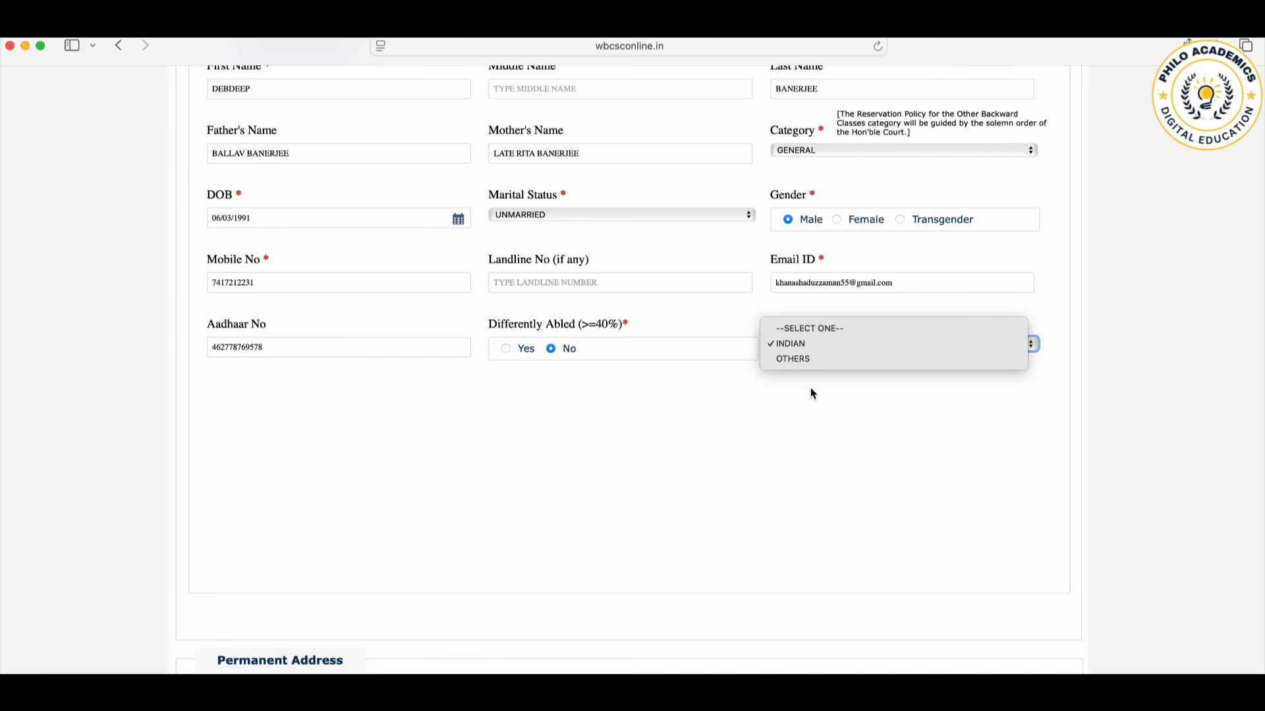
{"action": "left_click", "coordinate": [766, 427]}
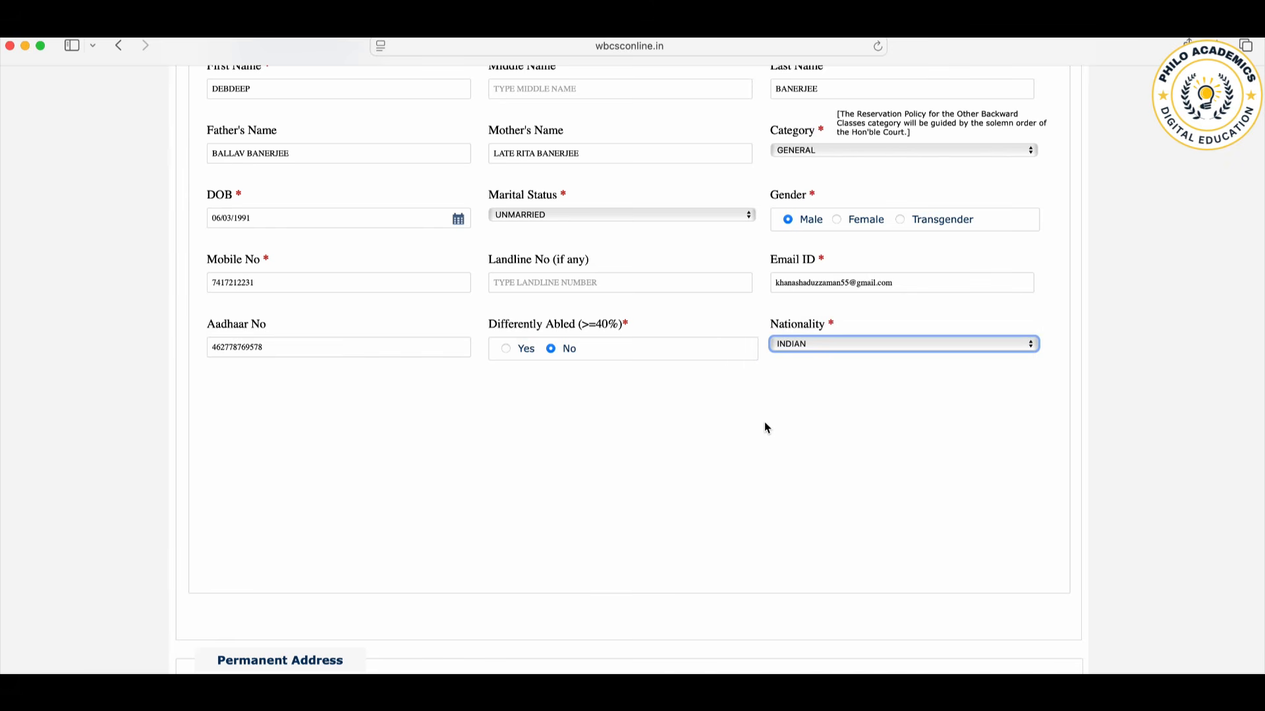
Step: Enter the candidate's street address in the permanent address section
{"action": "scroll", "coordinate": [765, 427], "scroll_direction": "down", "scroll_amount": 5}
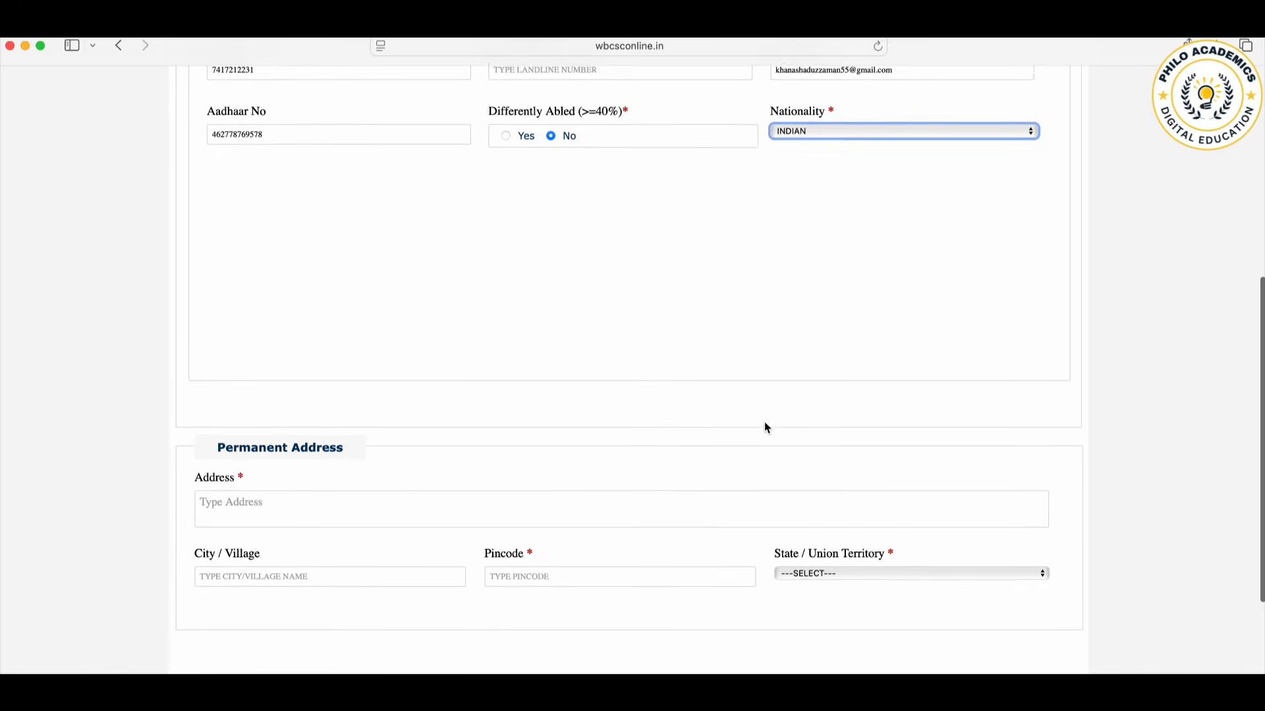
{"action": "scroll", "coordinate": [698, 323], "scroll_direction": "down", "scroll_amount": 4}
{"action": "left_click", "coordinate": [254, 310]}
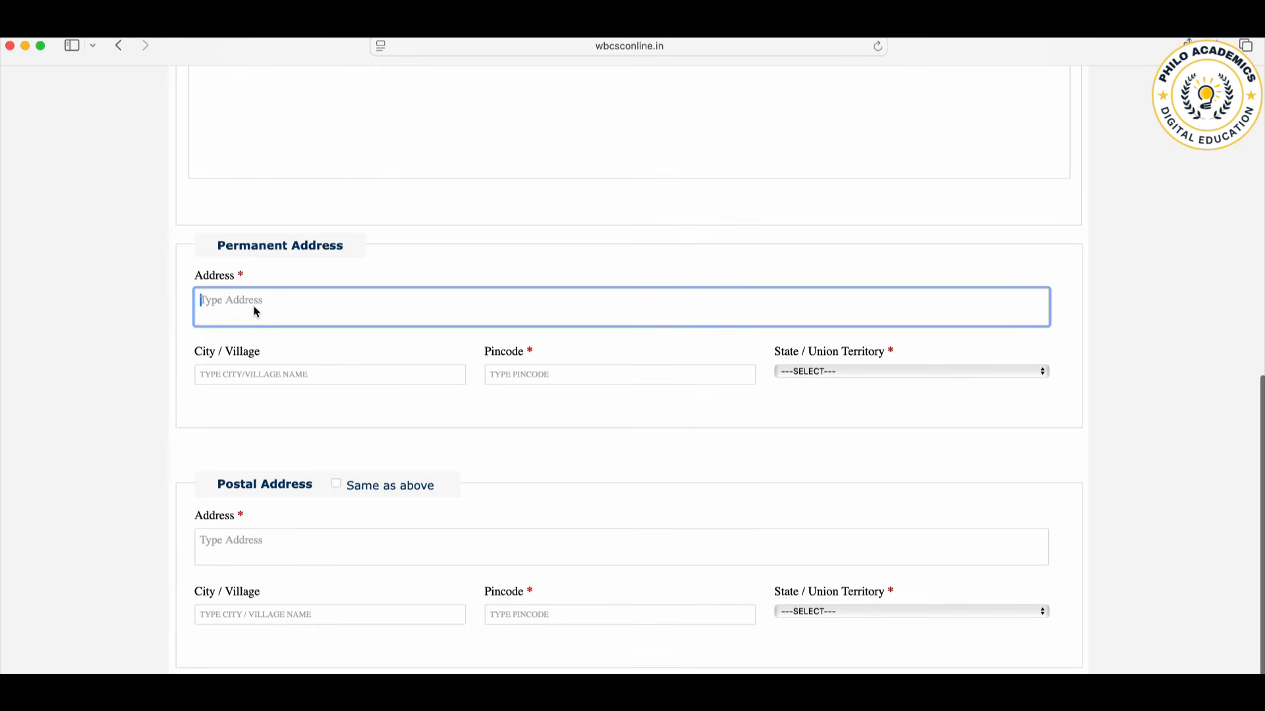
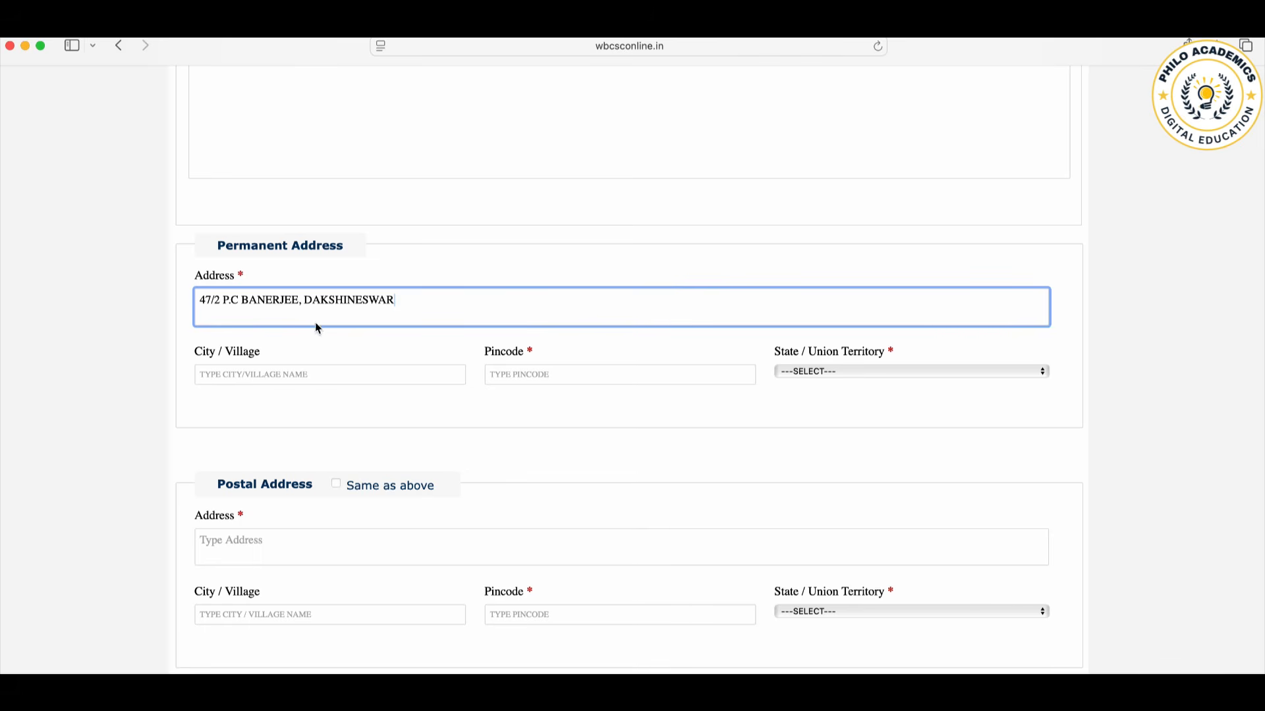
Step: Complete the permanent address with the candidate's city and postal code, choosing WEST BENGAL as the state
{"action": "left_click", "coordinate": [254, 375]}
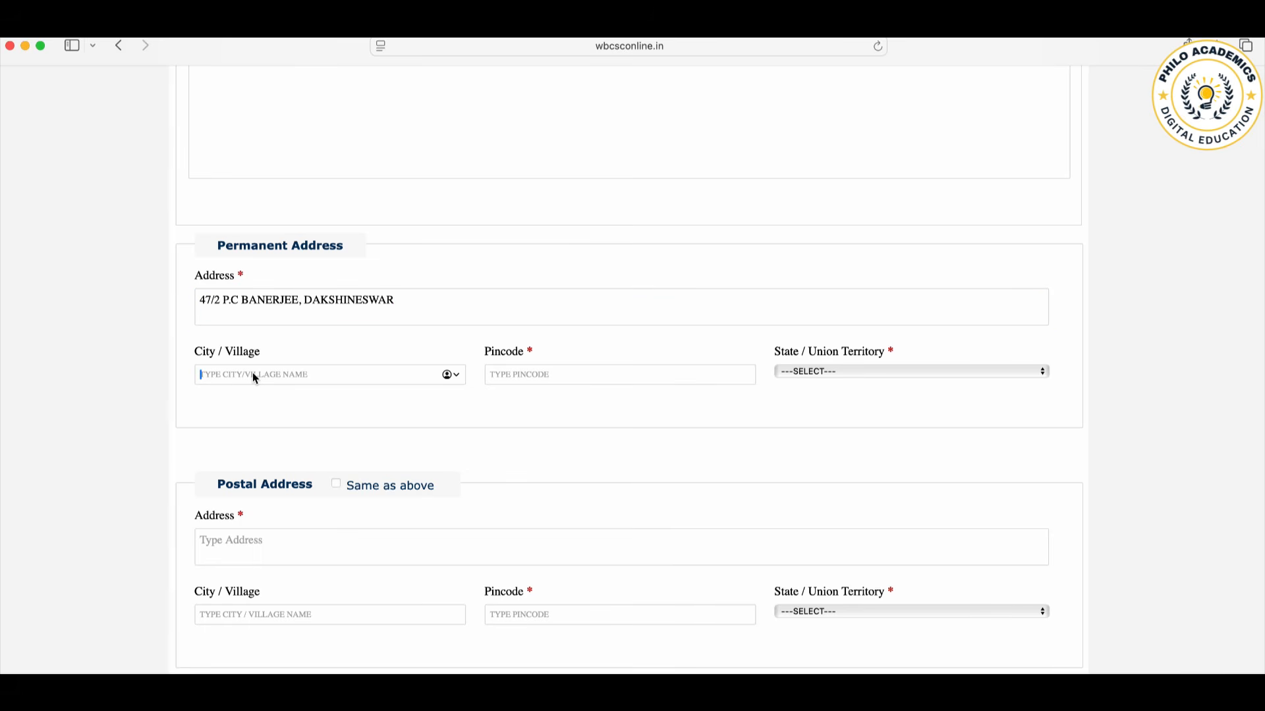
{"action": "type", "text": "KOLKATA"}
{"action": "left_click", "coordinate": [571, 378]}
{"action": "type", "text": "700076"}
{"action": "left_click", "coordinate": [835, 379]}
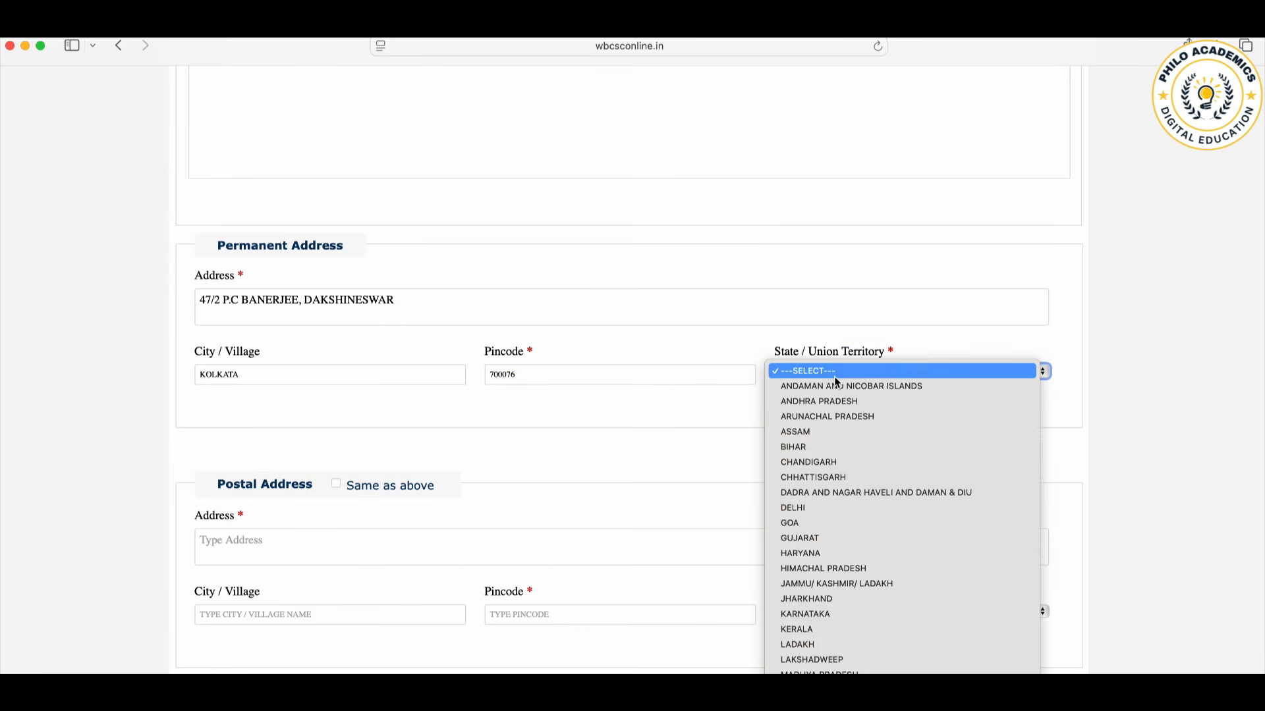
{"action": "scroll", "coordinate": [843, 537], "scroll_direction": "down", "scroll_amount": 3}
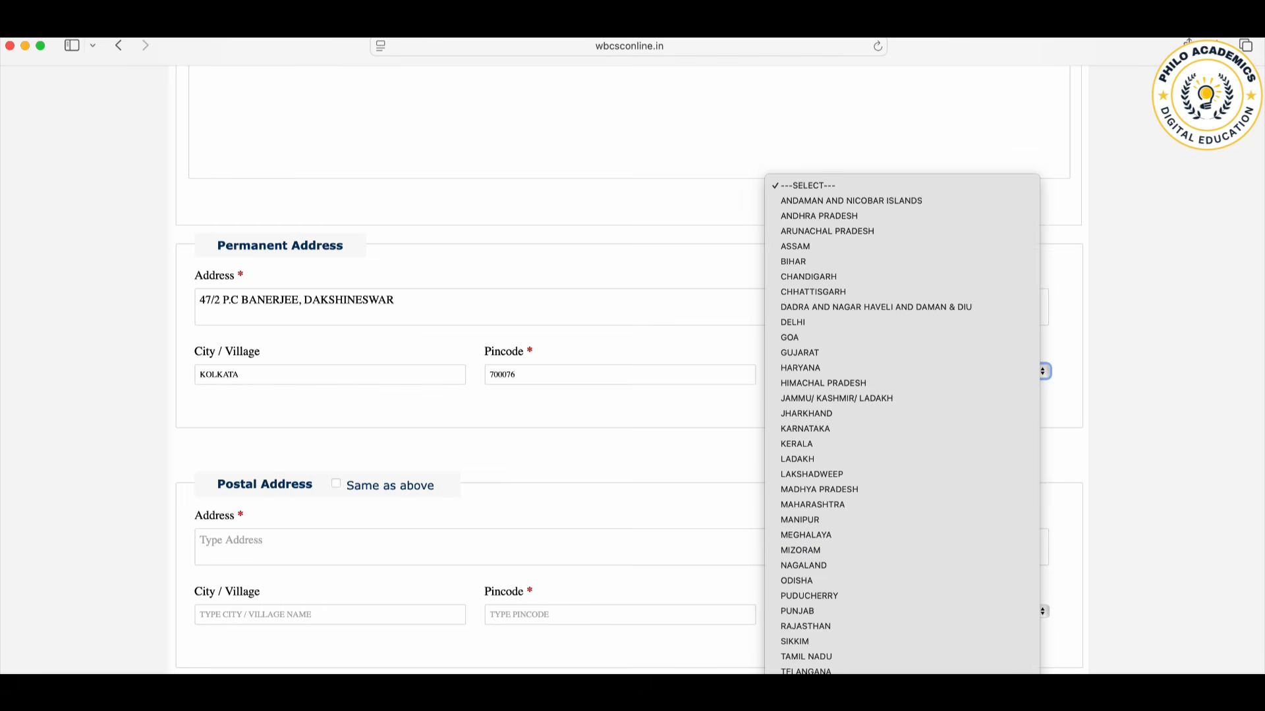
{"action": "left_click", "coordinate": [810, 710]}
Step: Make the postal address the same as the permanent address and proceed to the qualification details
{"action": "scroll", "coordinate": [761, 567], "scroll_direction": "down", "scroll_amount": 2}
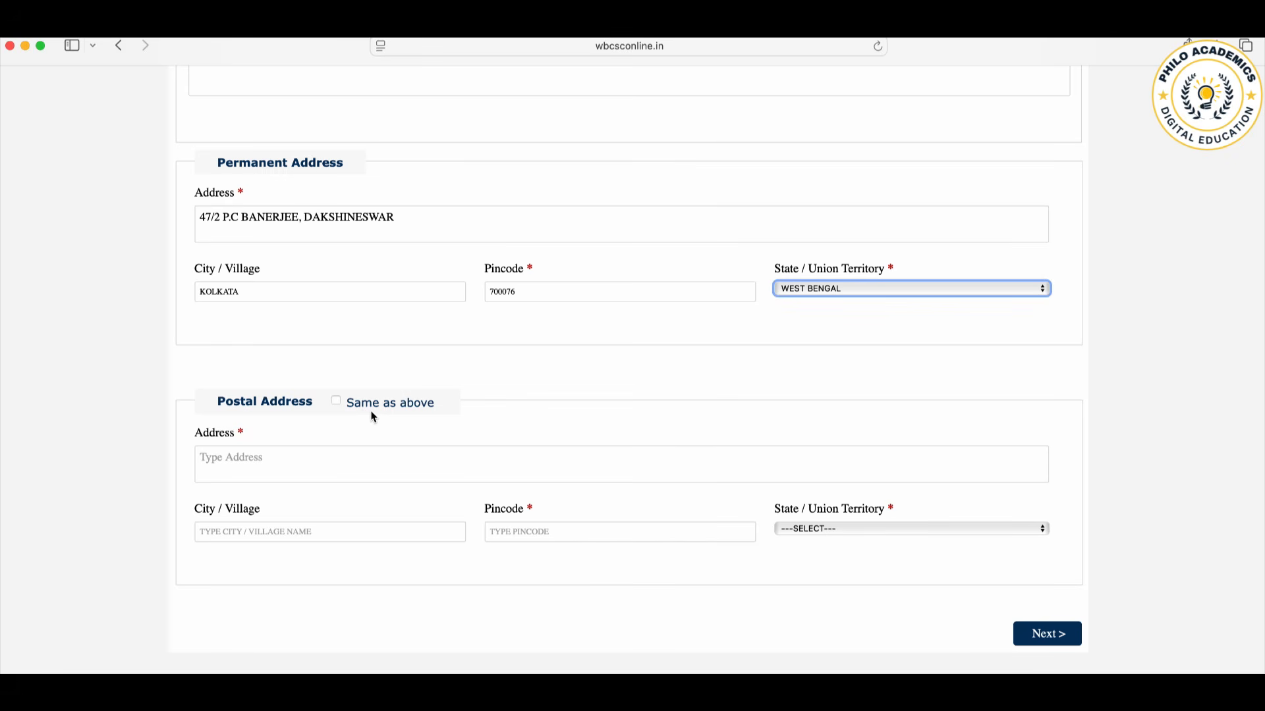
{"action": "left_click", "coordinate": [336, 402]}
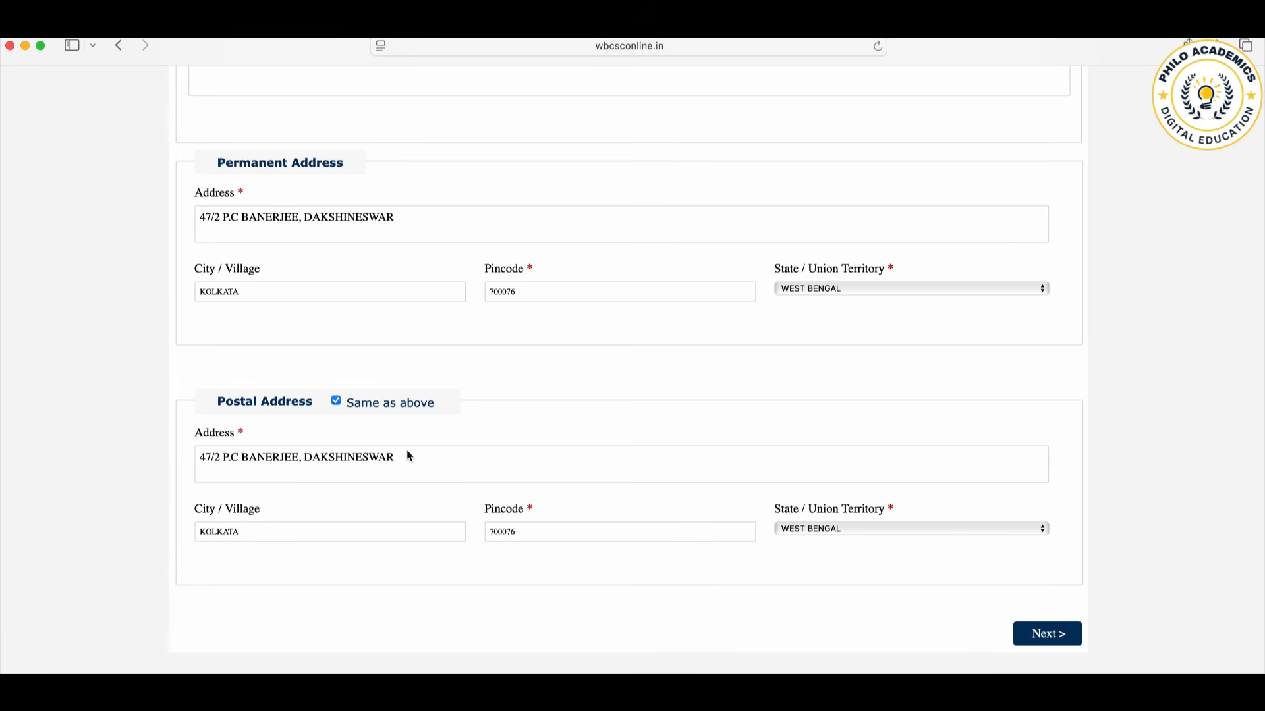
{"action": "left_click", "coordinate": [1063, 637]}
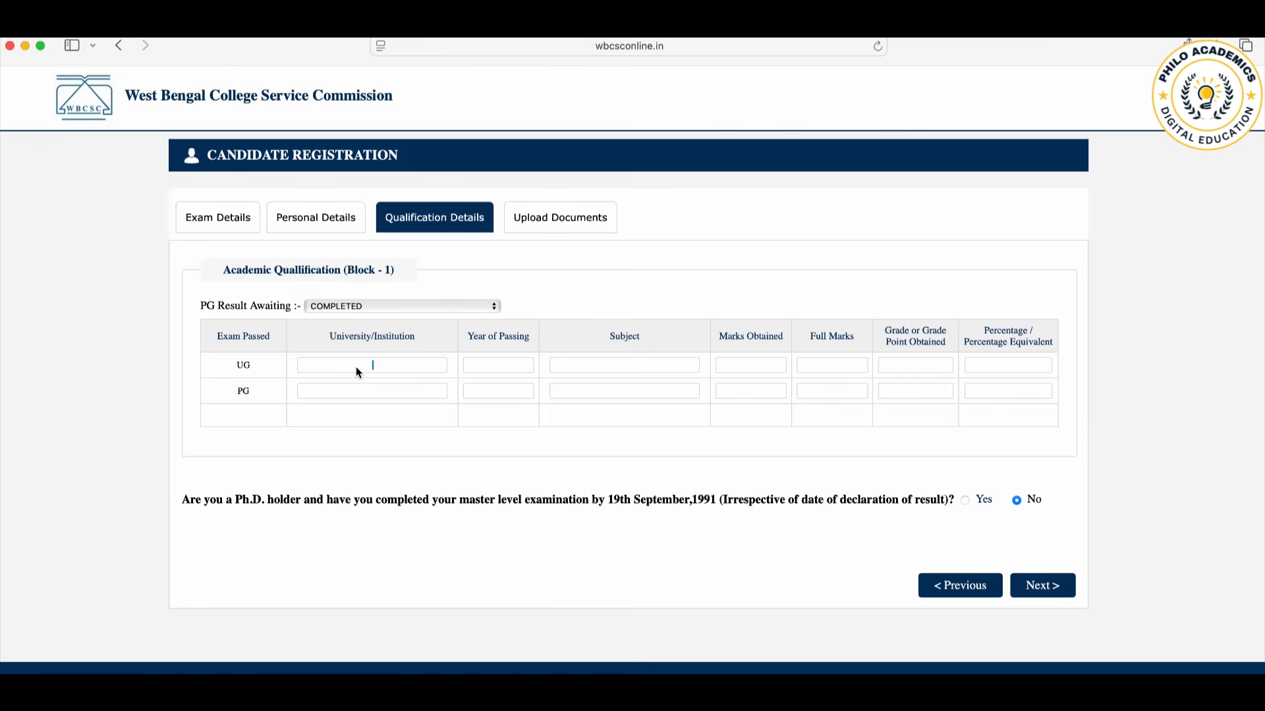
Step: Keep PG Result Awaiting as COMPLETED and fill the UG row with THE UNIVERSITY OF CALCUTTA, passing year 2016 and subject PHILOSOPHY
{"action": "left_click", "coordinate": [365, 309]}
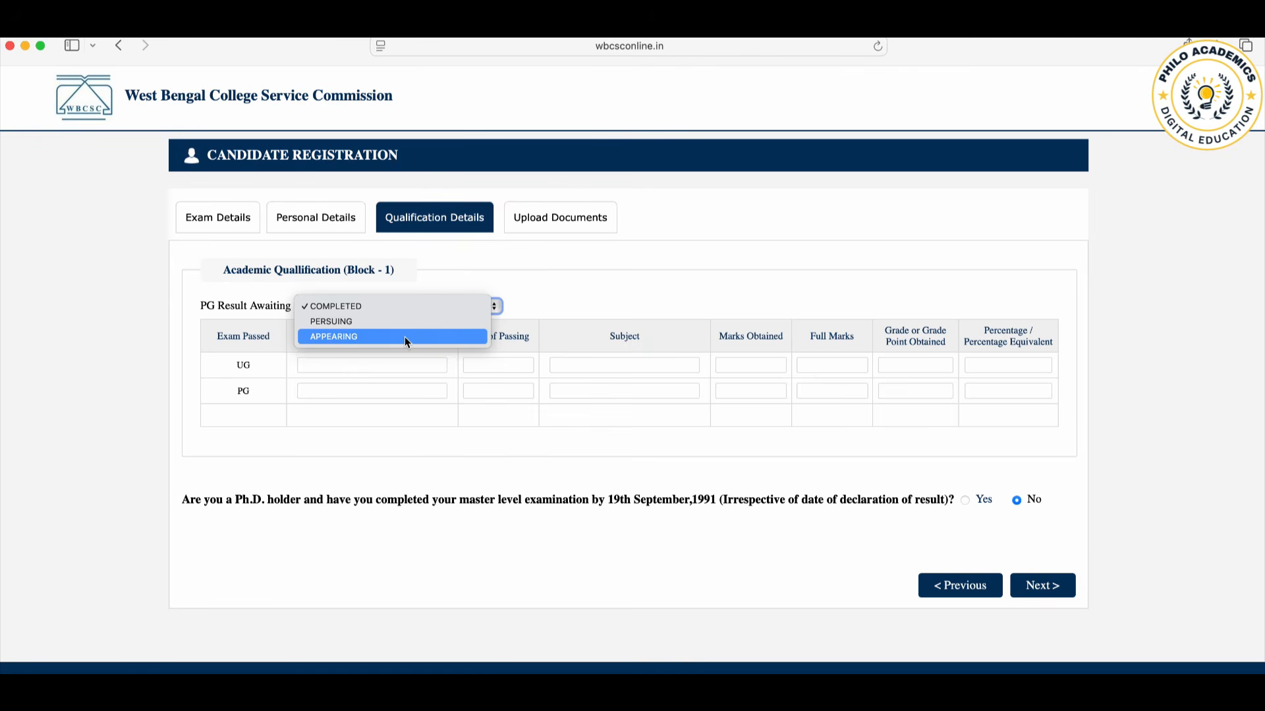
{"action": "left_click", "coordinate": [354, 306]}
{"action": "left_click", "coordinate": [352, 367]}
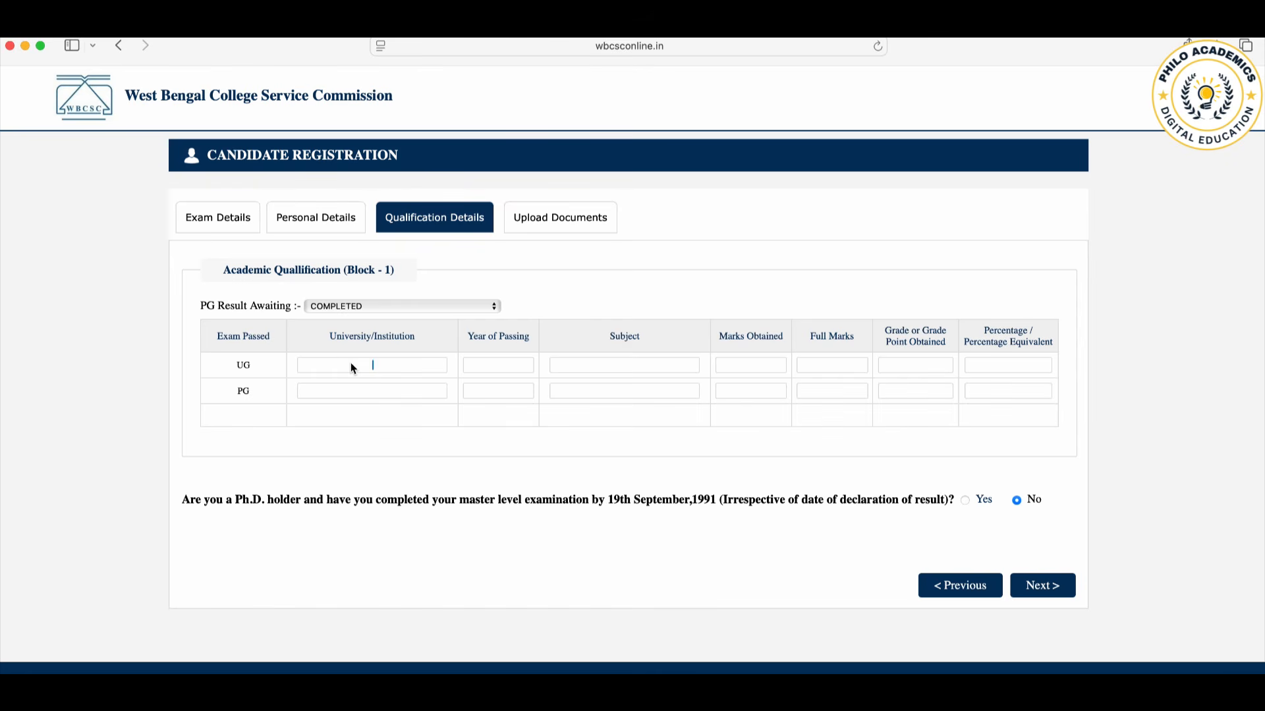
{"action": "type", "text": "THE"}
{"action": "type", "text": " UNIVER"}
{"action": "type", "text": "SITY OF"}
{"action": "type", "text": " CALCUTTA"}
{"action": "type", "text": "2016"}
{"action": "type", "text": "PHILOSO"}
{"action": "type", "text": "PHY"}
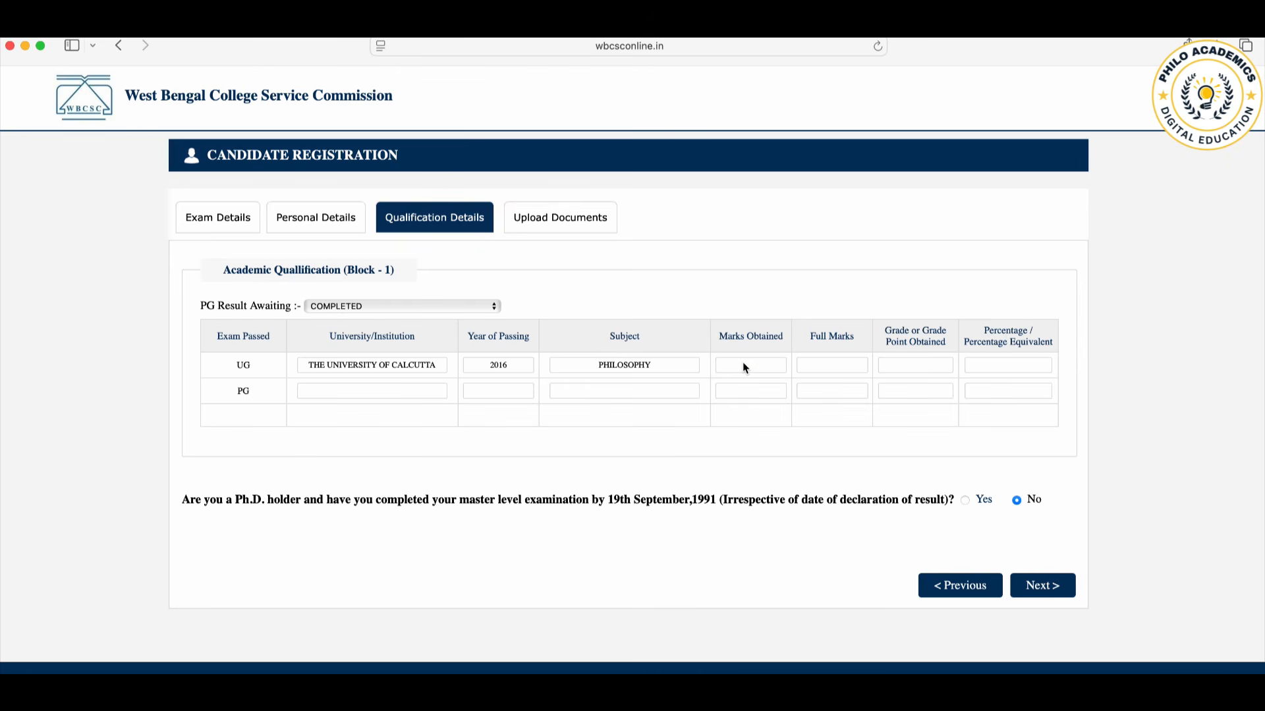
Step: Enter 520 marks obtained, 800 full marks and a percentage of 65 for UG, leaving the grade blank
{"action": "type", "text": "520"}
{"action": "type", "text": "800"}
{"action": "left_click", "coordinate": [893, 368]}
{"action": "type", "text": "65"}
Step: Enter THE UNIVERSITY OF CALCUTTA as the university for the PG qualification
{"action": "left_click", "coordinate": [344, 394]}
{"action": "triple_click", "coordinate": [440, 368]}
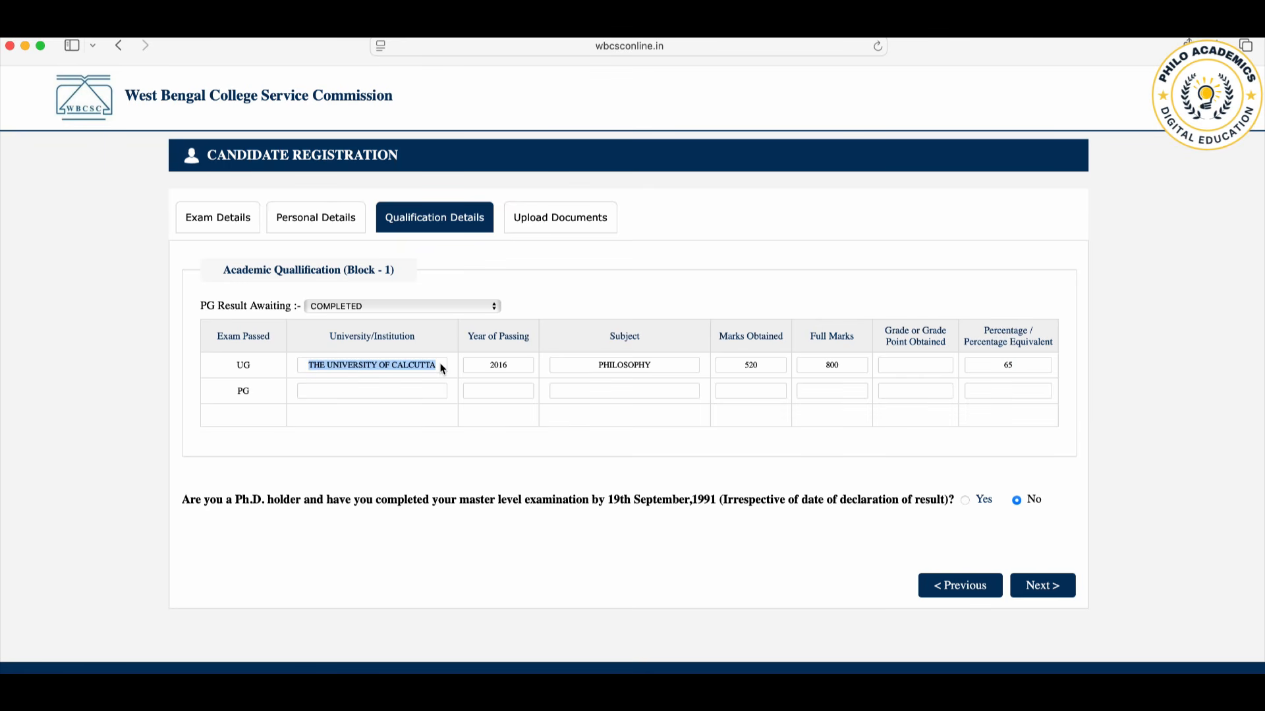
{"action": "left_click", "coordinate": [403, 358]}
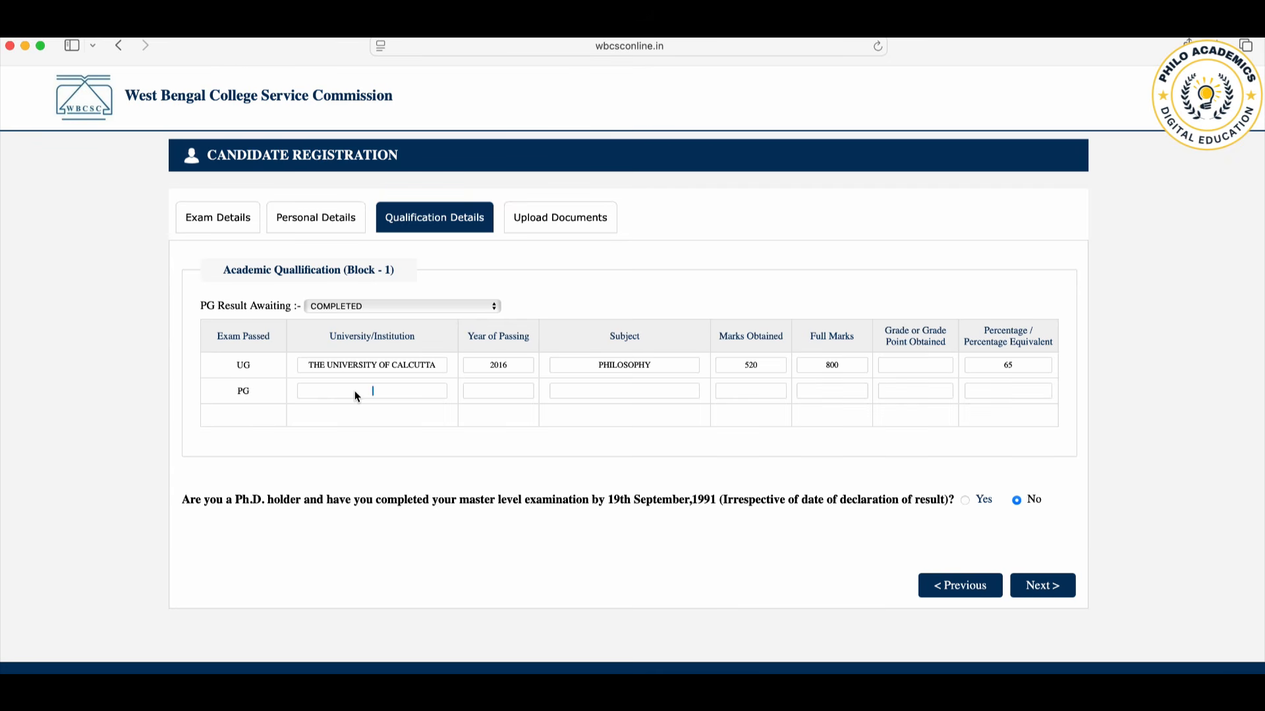
{"action": "type", "text": "THE UNIVERSITY I"}
{"action": "key", "text": "BackSpace"}
{"action": "type", "text": "OF CALCUTTA"}
Step: Enter 2014 as the PG year of passing and PHILOSOPHY as its subject
{"action": "left_click", "coordinate": [491, 394]}
{"action": "type", "text": "2014"}
{"action": "left_click", "coordinate": [625, 395]}
{"action": "type", "text": "P HILOSOPHY"}
{"action": "left_click", "coordinate": [605, 393]}
{"action": "key", "text": "BackSpace"}
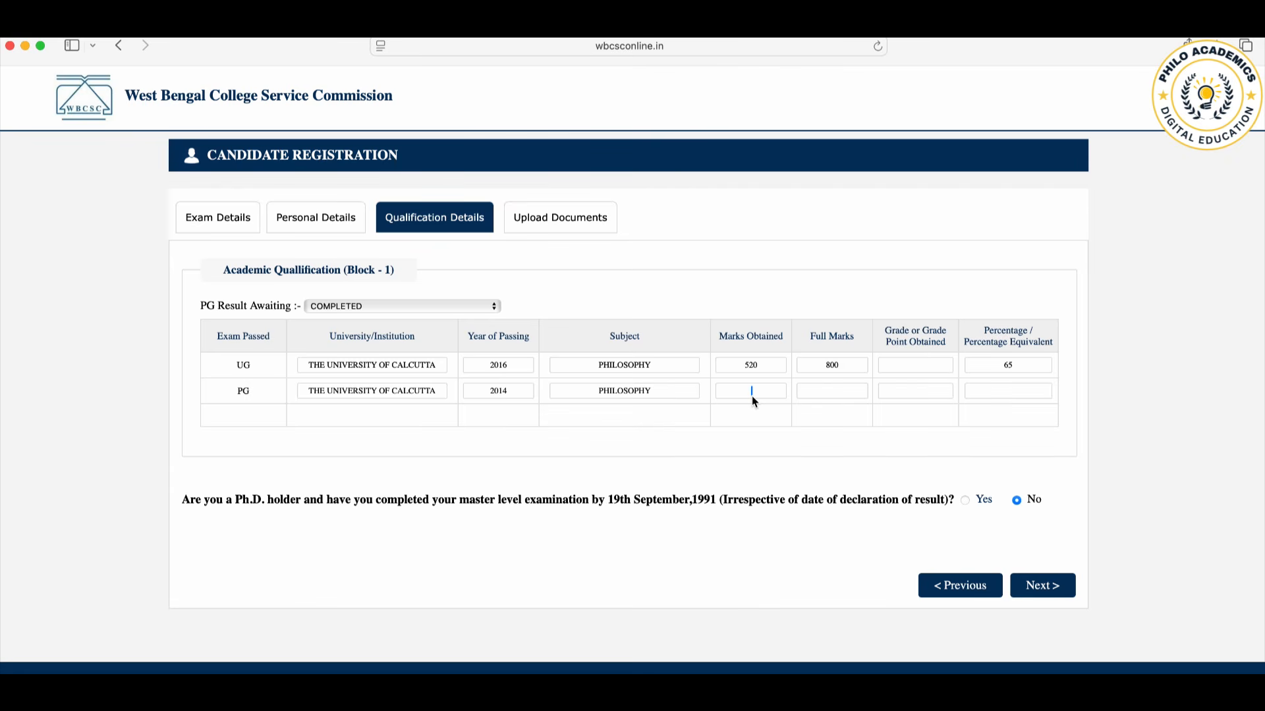
Step: Enter 480 marks obtained, 800 full marks and a percentage of 60 for PG, leaving the grade blank
{"action": "type", "text": "480"}
{"action": "type", "text": "800"}
{"action": "type", "text": "60"}
Step: Try to proceed from the qualification details to the document upload
{"action": "left_click", "coordinate": [1062, 596]}
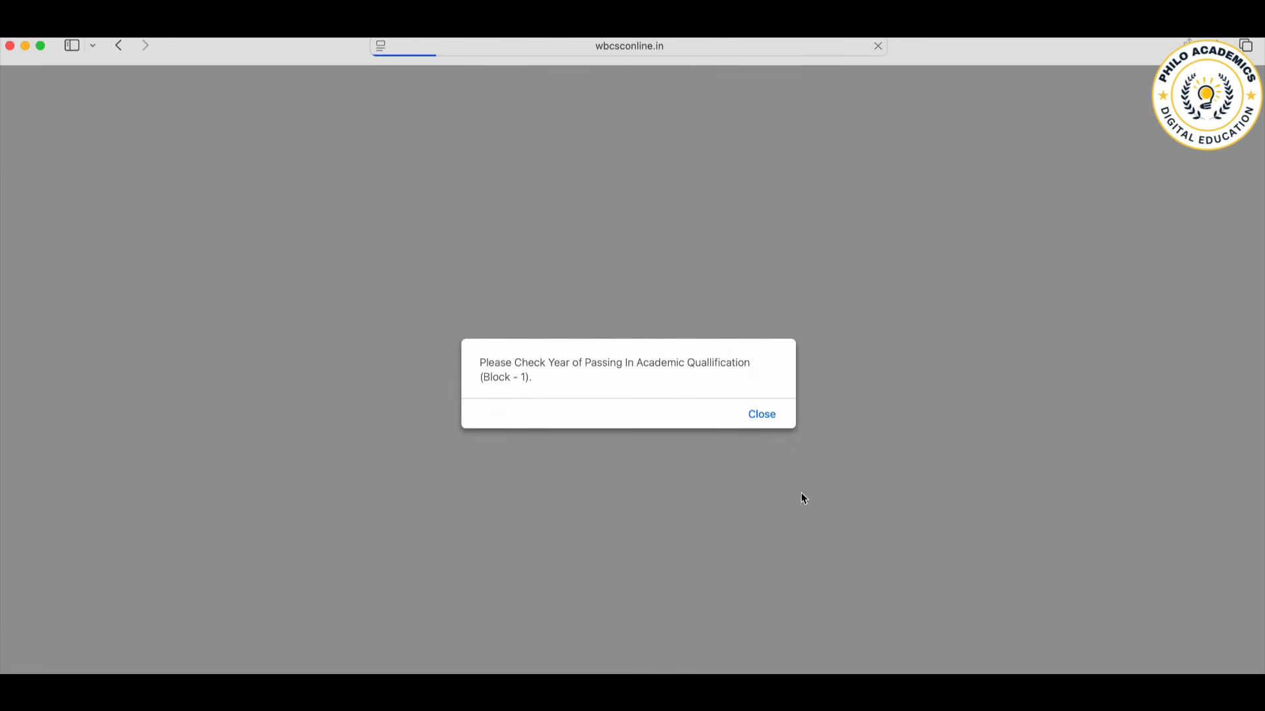
{"action": "left_click", "coordinate": [761, 415]}
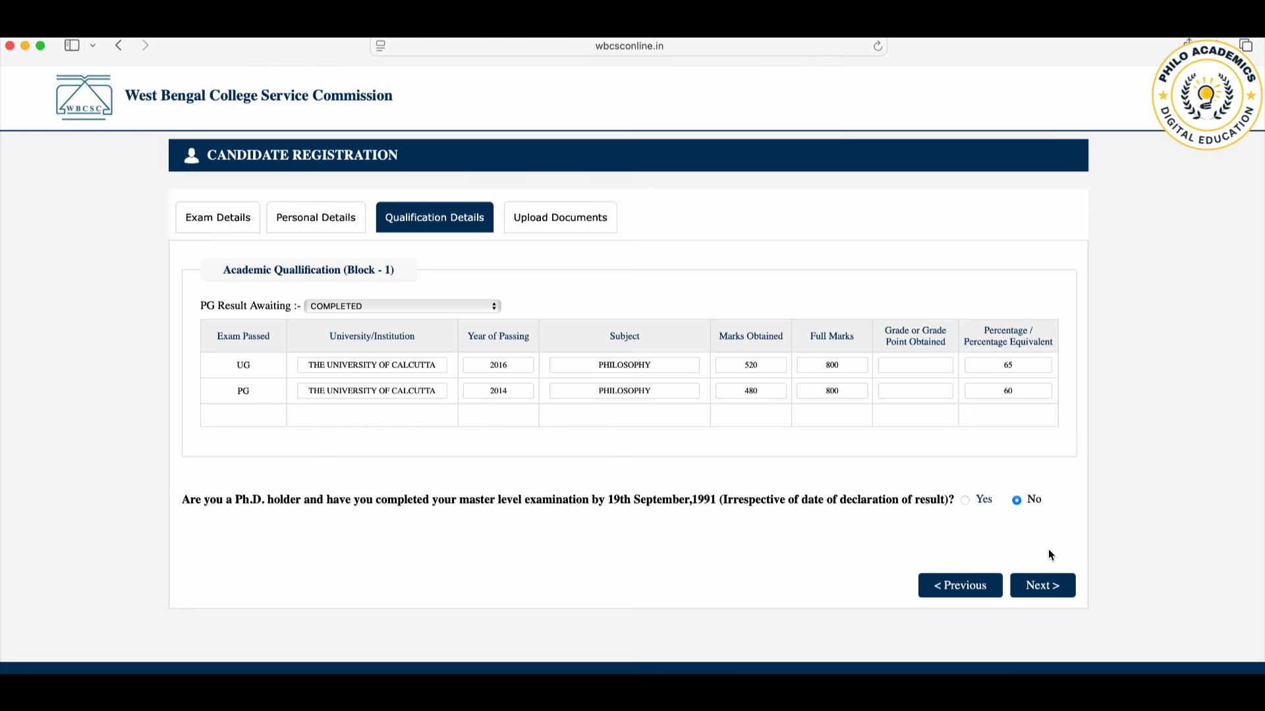
{"action": "left_click", "coordinate": [1042, 587]}
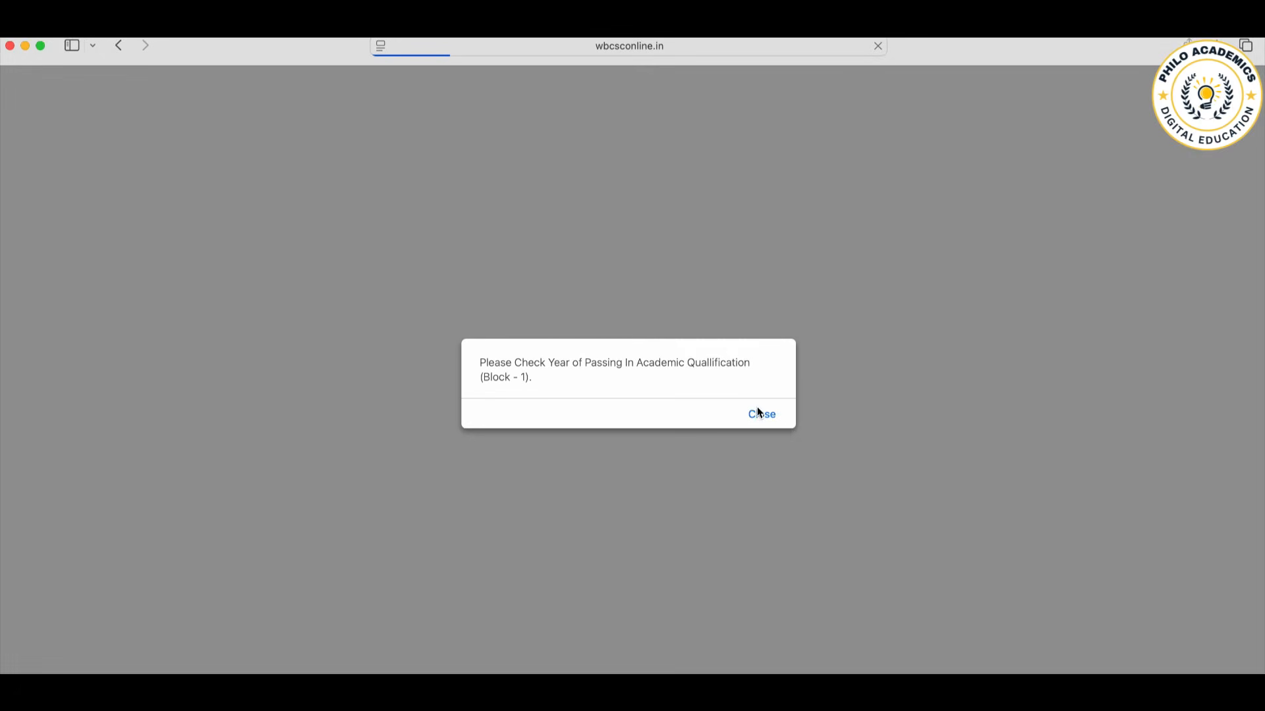
{"action": "left_click", "coordinate": [767, 423]}
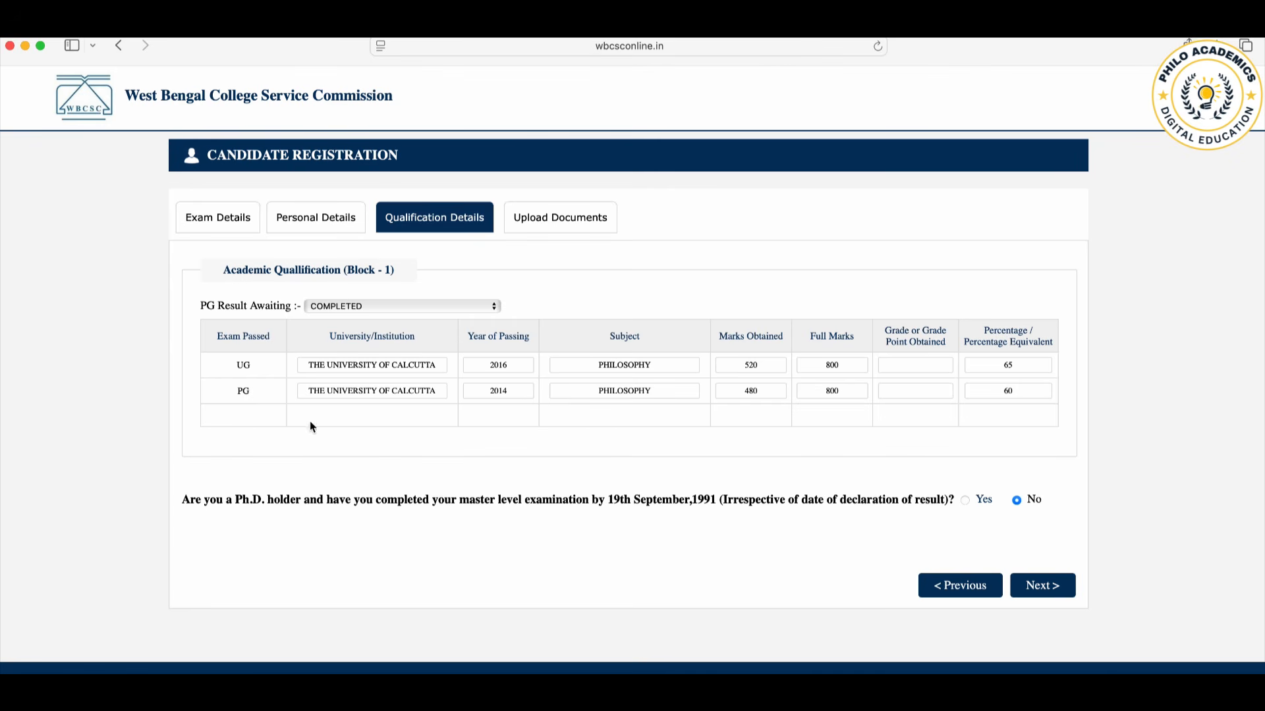
Step: Set the year of passing to 2014 for UG and 2016 for PG, and proceed to the document upload
{"action": "left_click", "coordinate": [519, 371]}
{"action": "key", "text": "BackSpace"}
{"action": "type", "text": "4"}
{"action": "key", "text": "BackSpace"}
{"action": "type", "text": "6"}
{"action": "left_click", "coordinate": [1052, 586]}
Step: Switch the Upload Document page from Reader view back to its normal layout
{"action": "key", "text": "super+shift+r"}
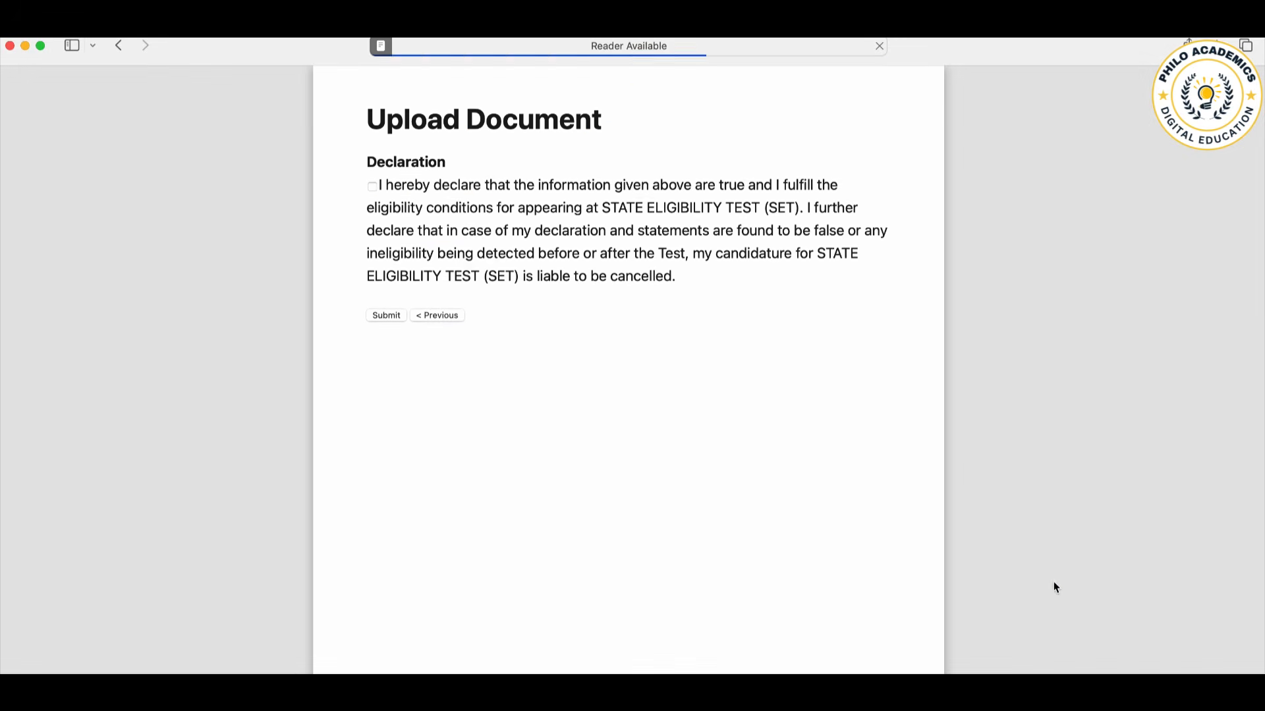
{"action": "left_click", "coordinate": [379, 46]}
{"action": "left_click", "coordinate": [381, 46]}
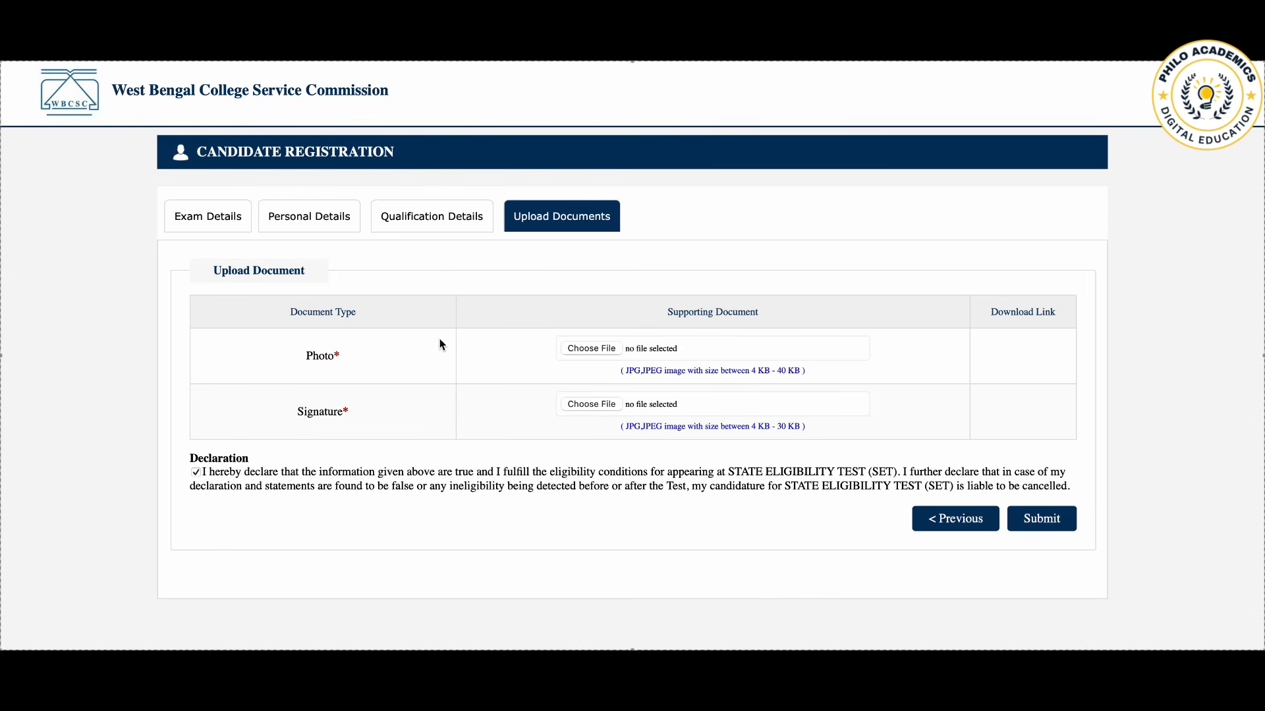
Step: Choose WhatsApp Image 2025-08-01 at 21.41.38.jpeg from the SSC BOOKS & NOTES folder as the candidate's photo
{"action": "left_click", "coordinate": [595, 347]}
{"action": "left_click", "coordinate": [592, 348]}
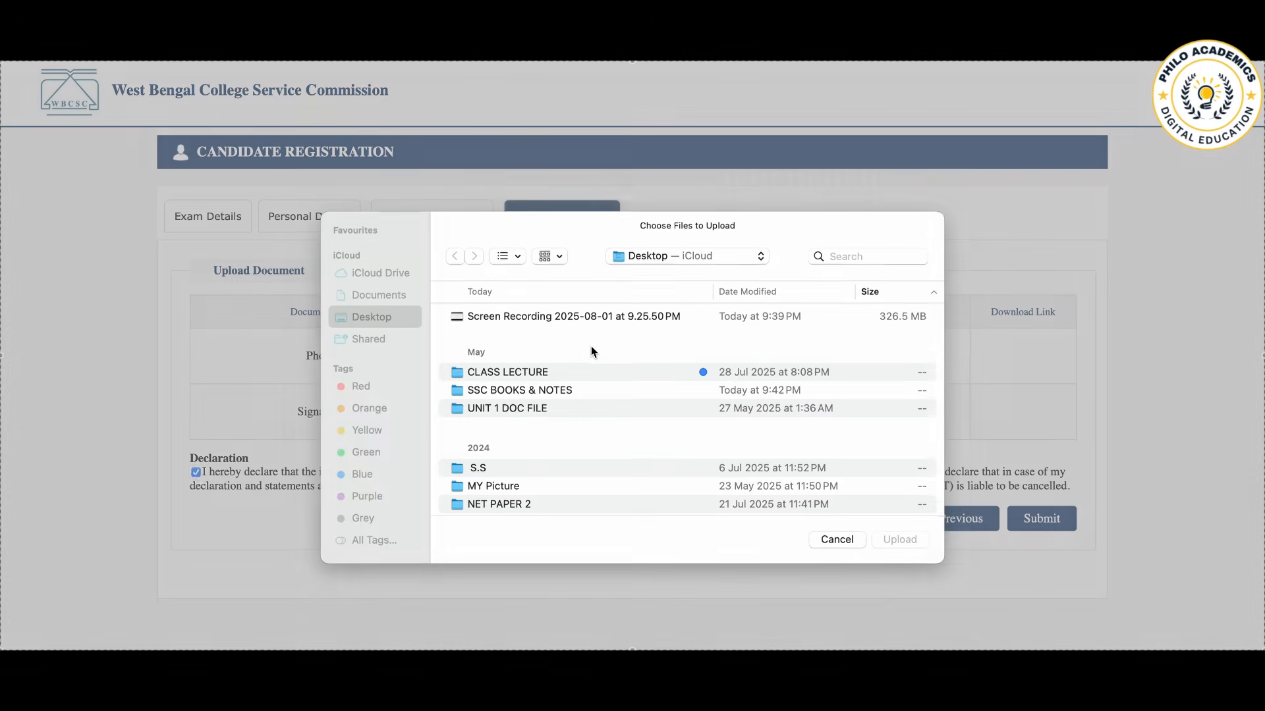
{"action": "left_click", "coordinate": [546, 391]}
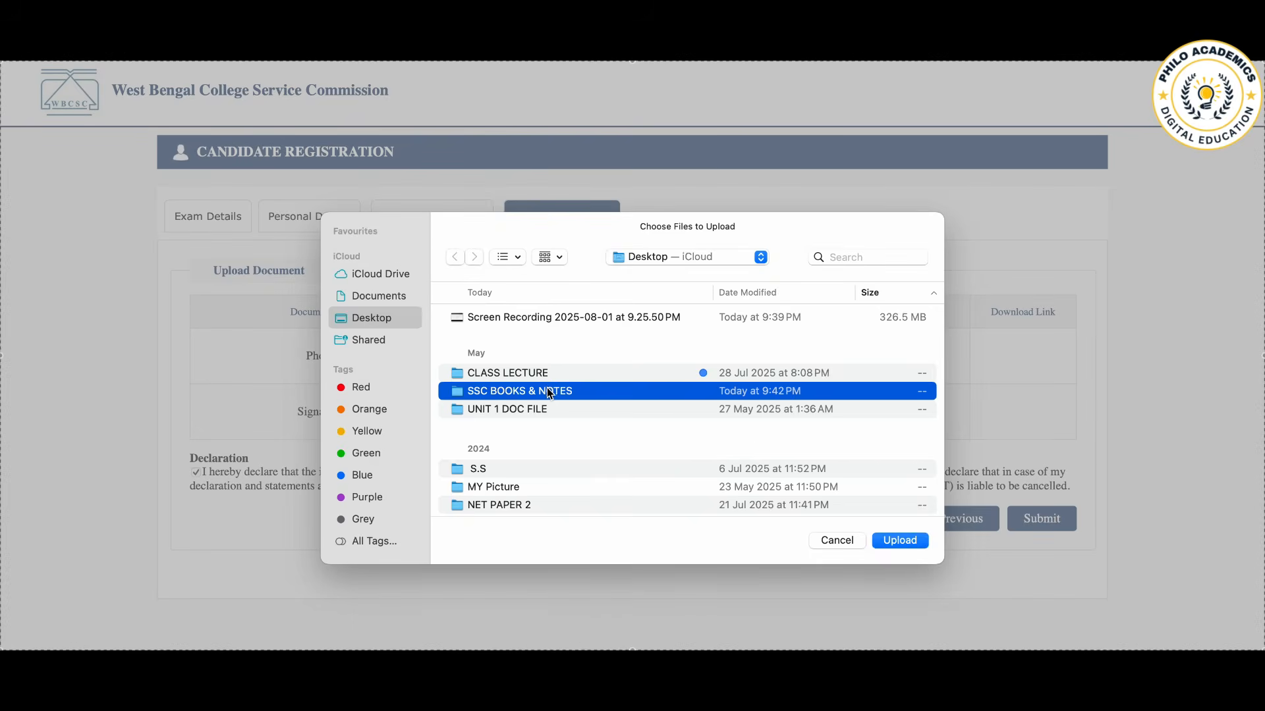
{"action": "double_click", "coordinate": [548, 391]}
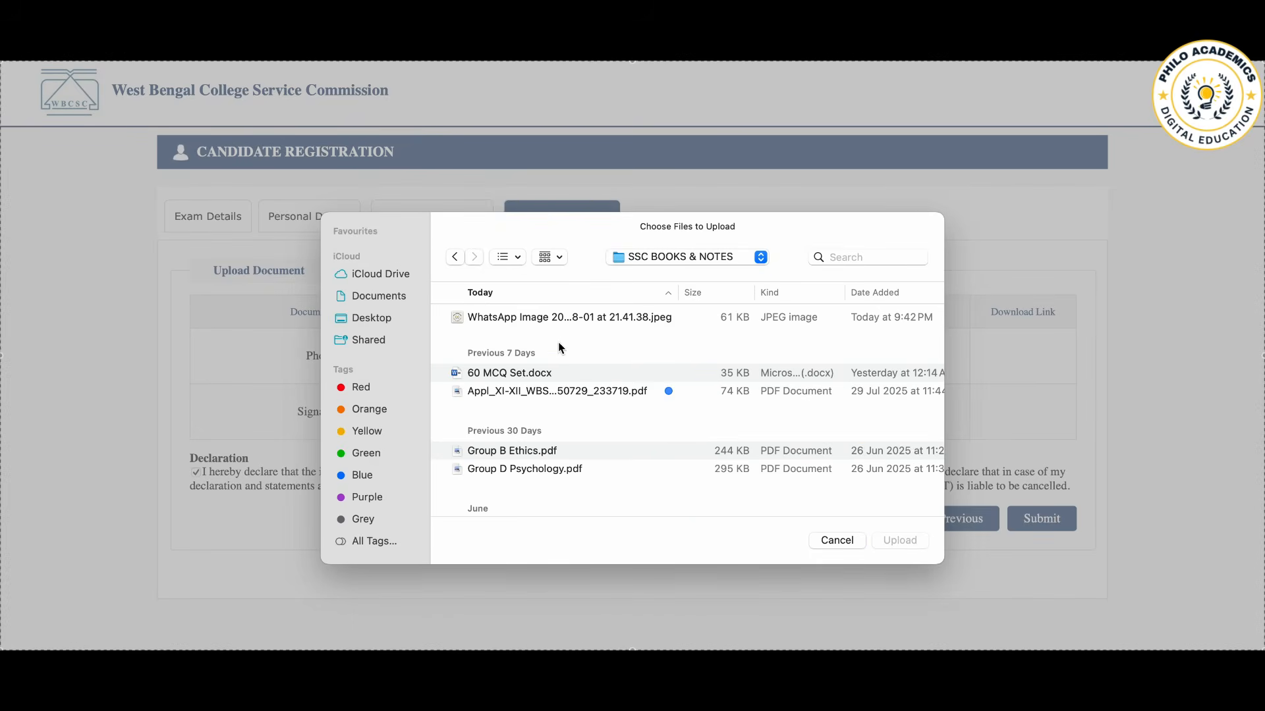
{"action": "double_click", "coordinate": [562, 320]}
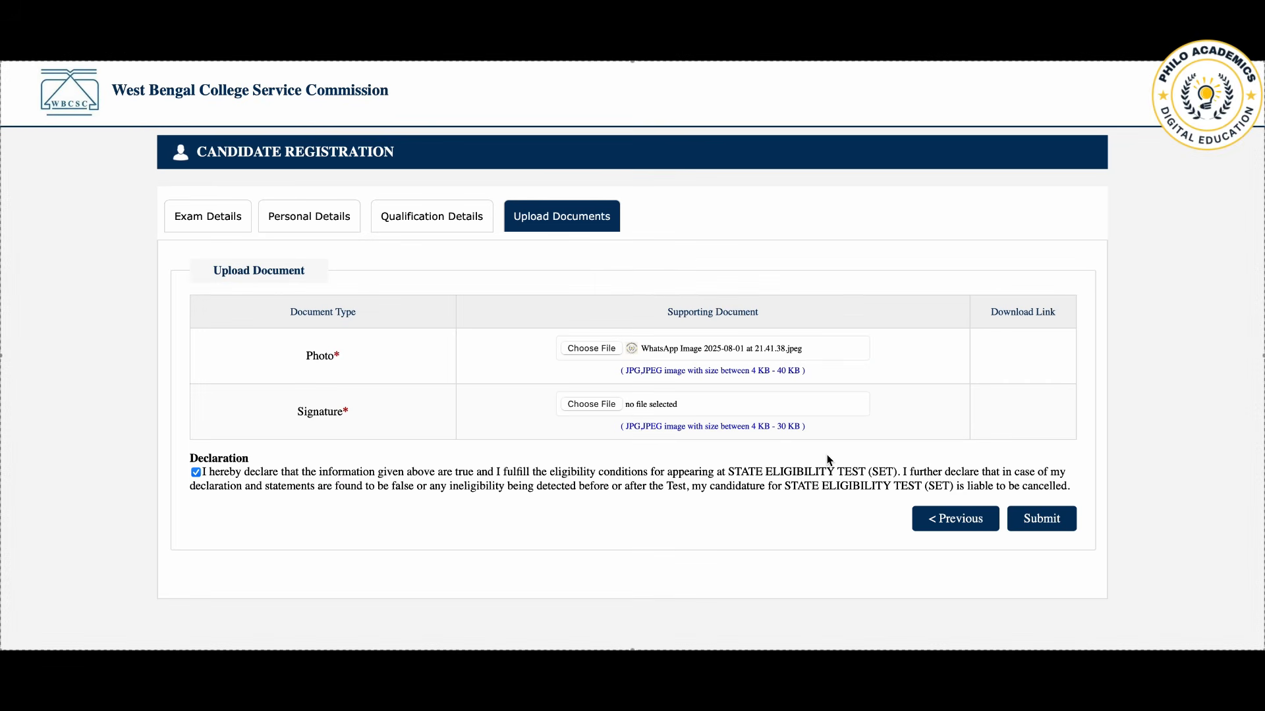
Step: Choose WhatsApp Image 2025-08-01 at 21.41.38.jpeg as the signature and submit the registration form
{"action": "left_click", "coordinate": [592, 404]}
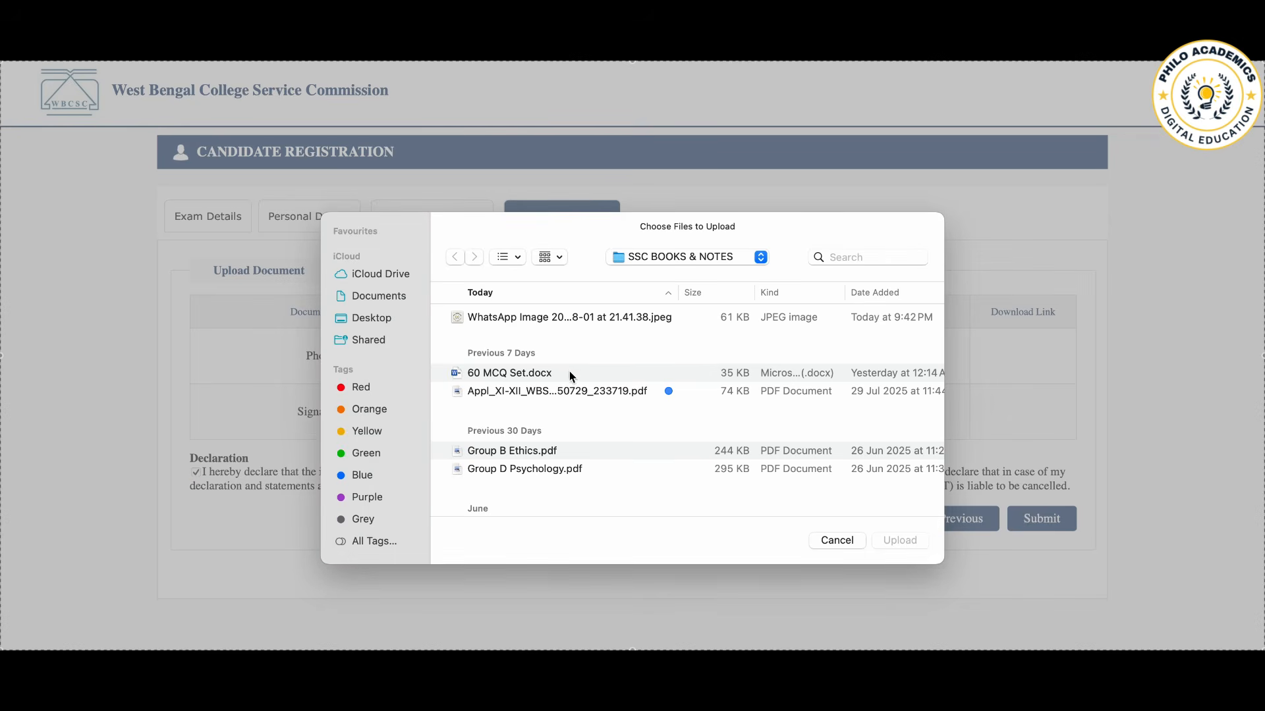
{"action": "double_click", "coordinate": [559, 314]}
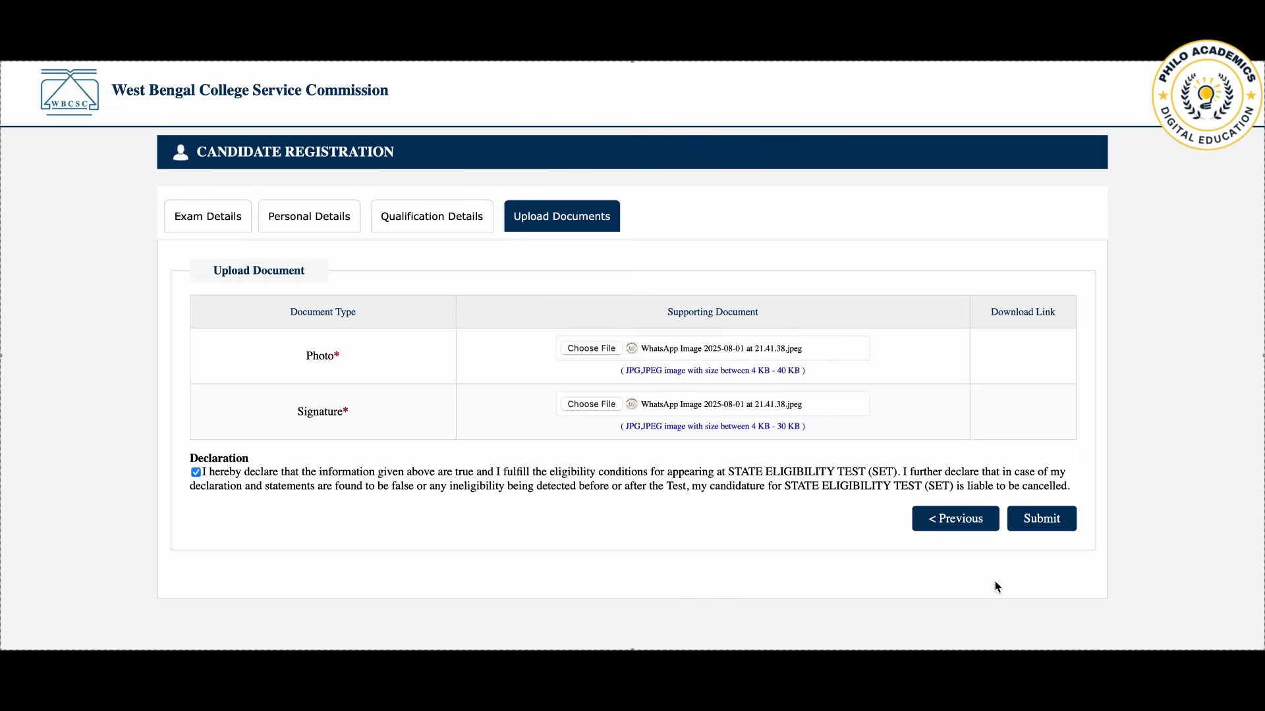
{"action": "left_click", "coordinate": [1047, 520]}
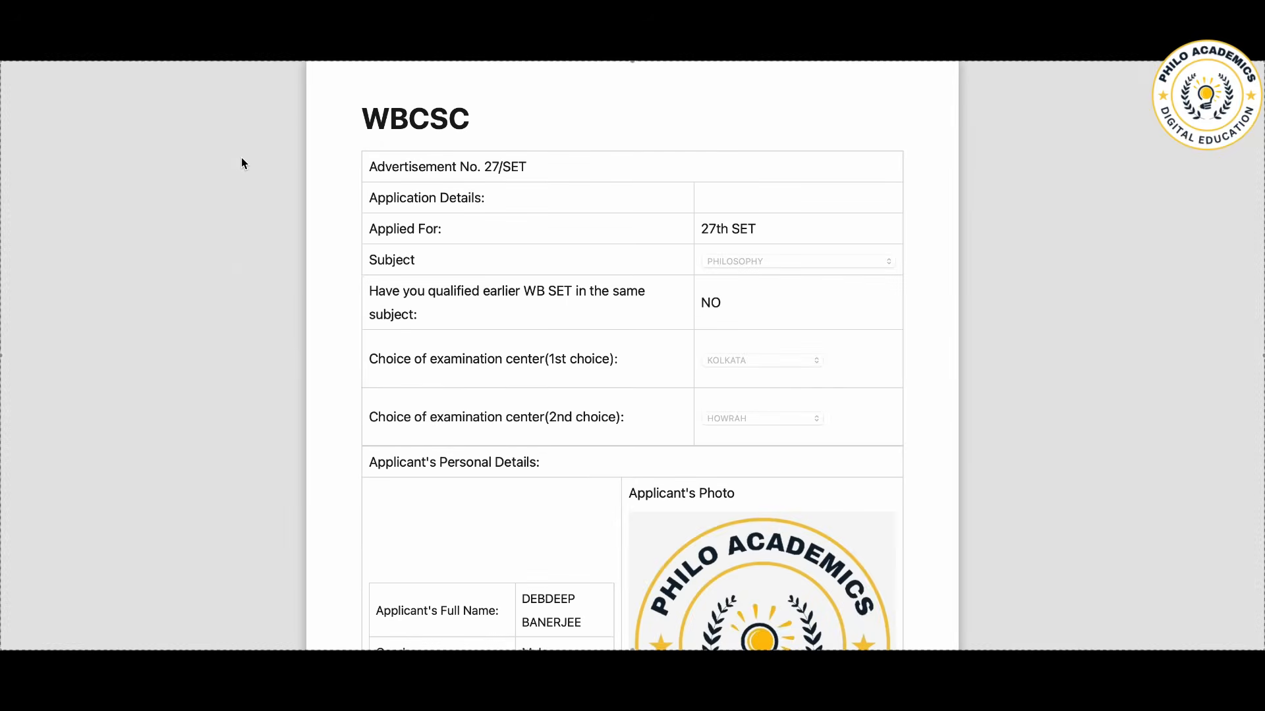
Step: Review the applicant's personal, communication and academic details in the 27th SET application preview, and finalize the application
{"action": "scroll", "coordinate": [382, 306], "scroll_direction": "down", "scroll_amount": 2}
{"action": "scroll", "coordinate": [381, 307], "scroll_direction": "up", "scroll_amount": 1}
{"action": "scroll", "coordinate": [380, 306], "scroll_direction": "down", "scroll_amount": 1}
{"action": "scroll", "coordinate": [381, 305], "scroll_direction": "up", "scroll_amount": 1}
{"action": "scroll", "coordinate": [381, 305], "scroll_direction": "down", "scroll_amount": 5}
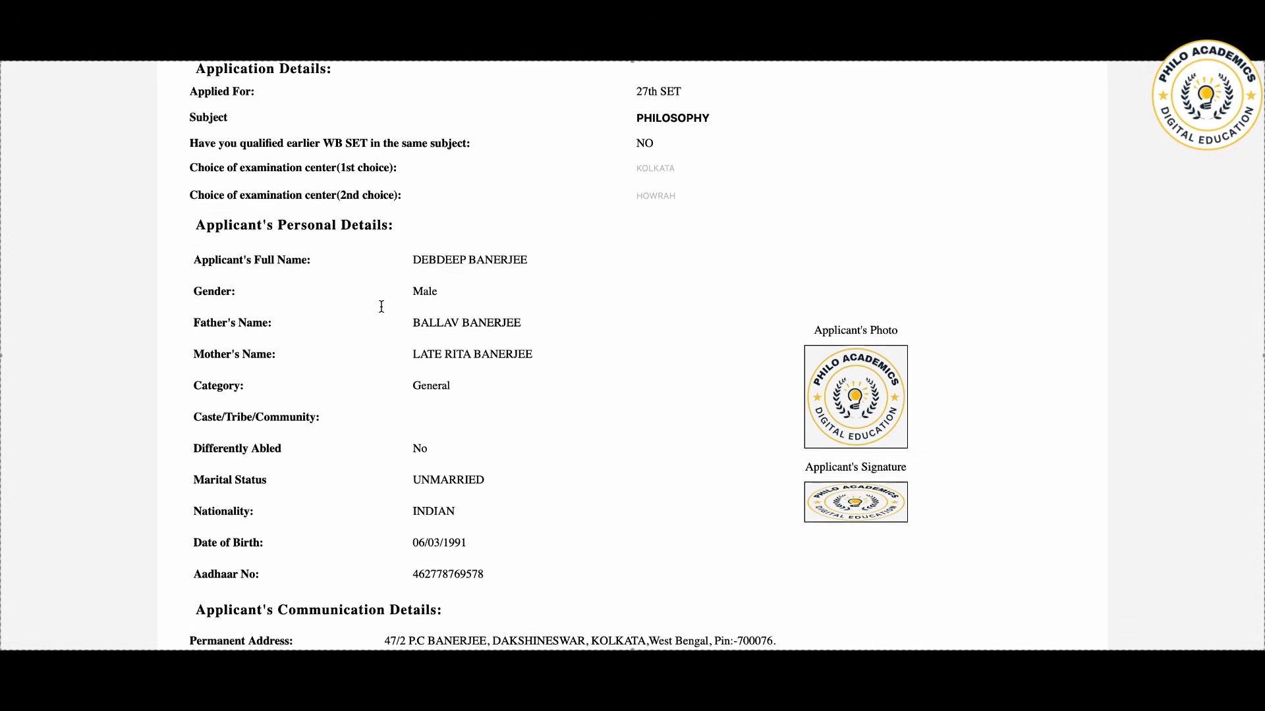
{"action": "scroll", "coordinate": [381, 305], "scroll_direction": "down", "scroll_amount": 5}
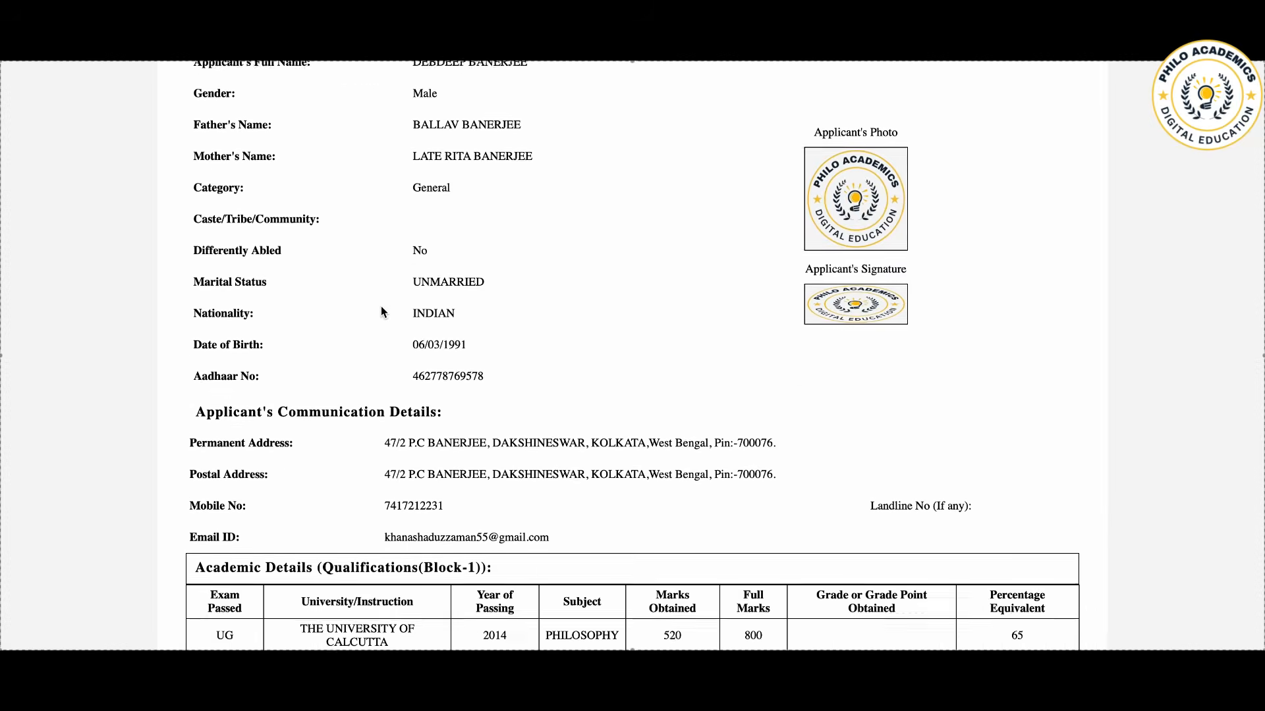
{"action": "scroll", "coordinate": [380, 307], "scroll_direction": "down", "scroll_amount": 5}
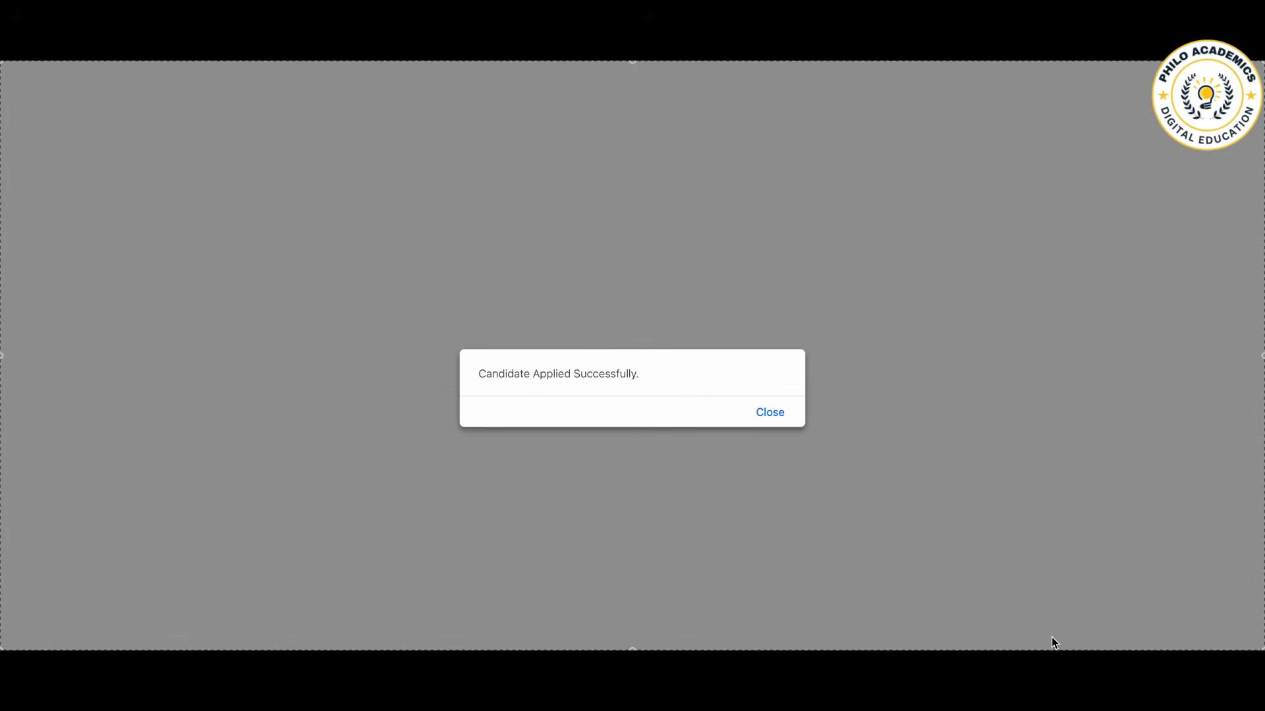
{"action": "left_click", "coordinate": [768, 413]}
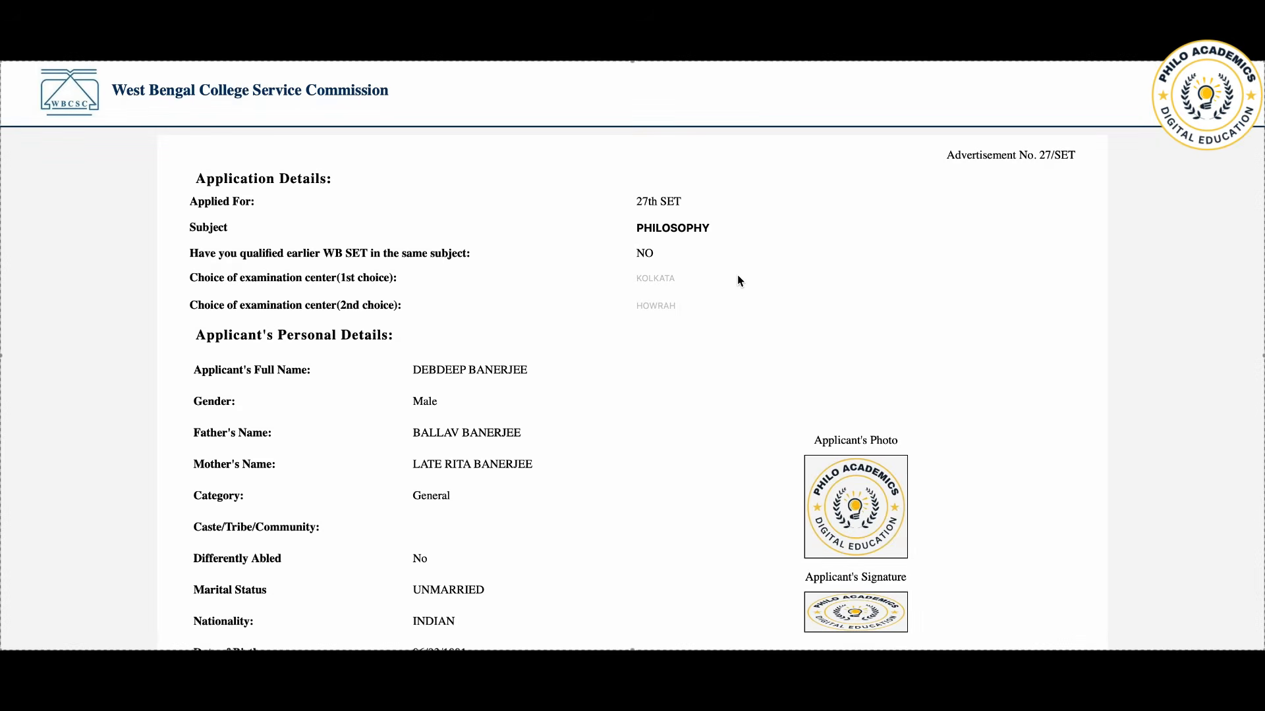
Step: Try to proceed to online payment from the end of the submitted application, repeating the attempt when the application reloads
{"action": "scroll", "coordinate": [737, 280], "scroll_direction": "down", "scroll_amount": 7}
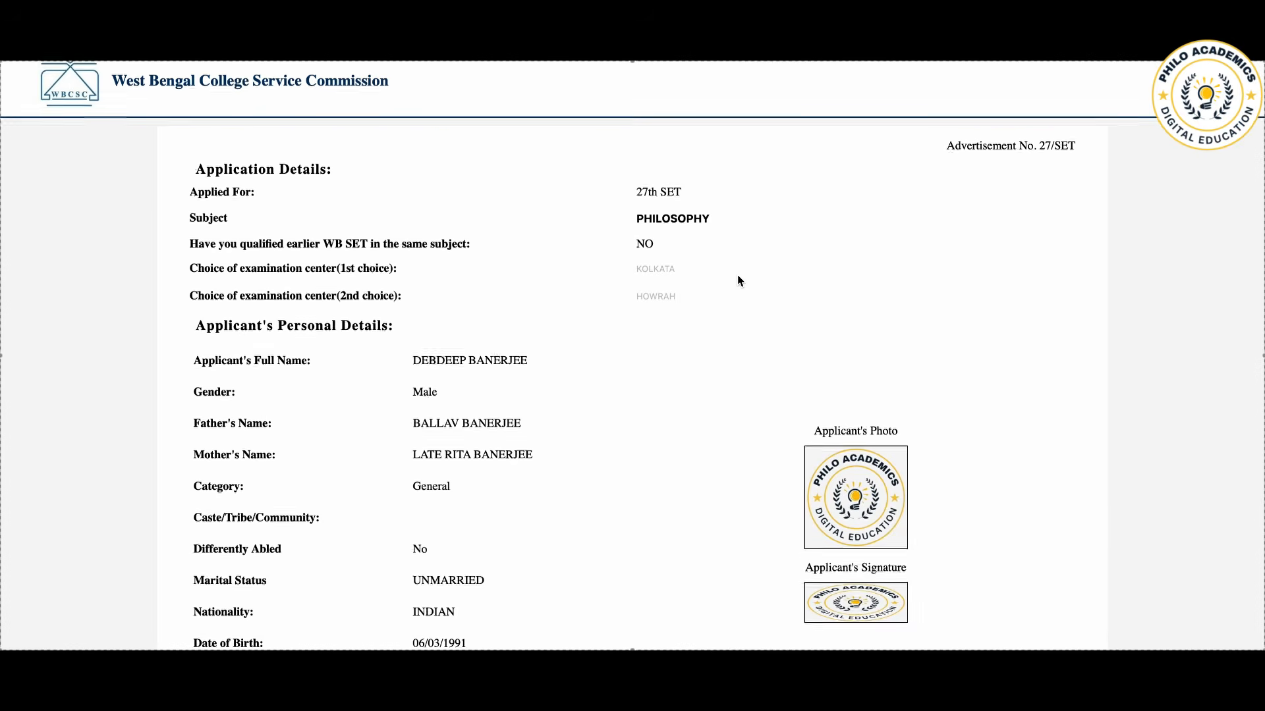
{"action": "scroll", "coordinate": [737, 274], "scroll_direction": "down", "scroll_amount": 3}
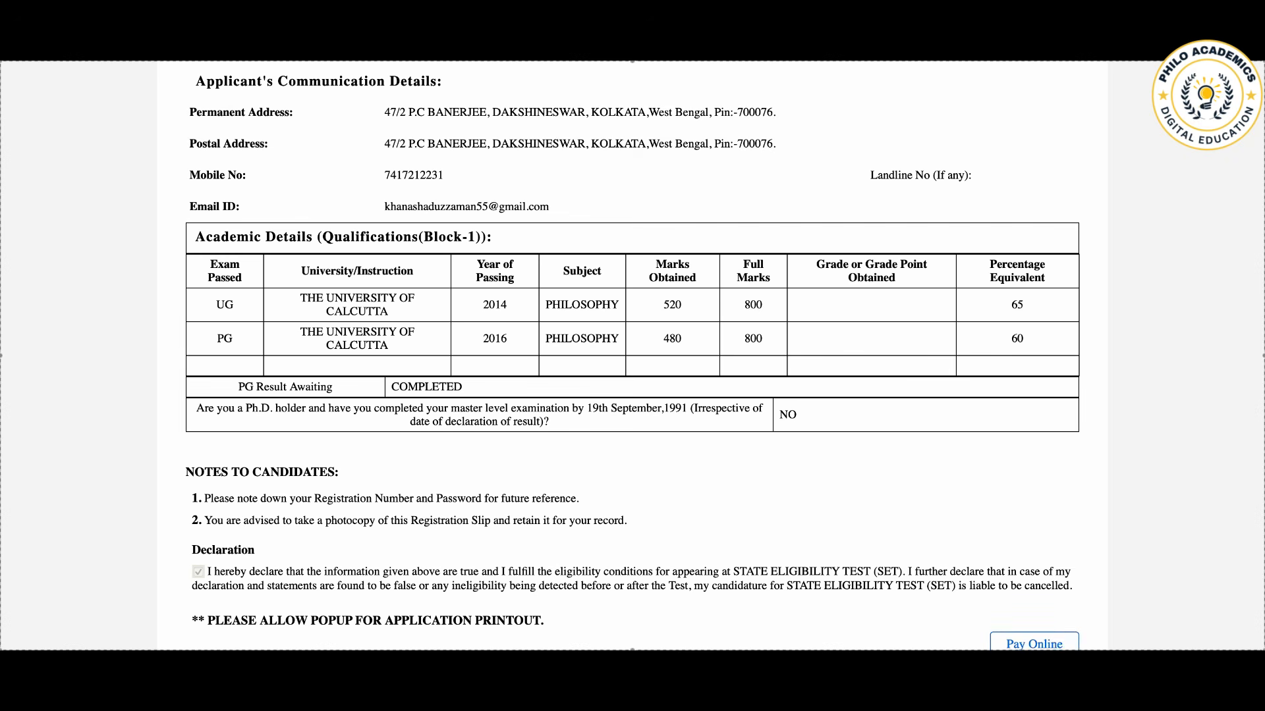
{"action": "left_click", "coordinate": [1022, 644]}
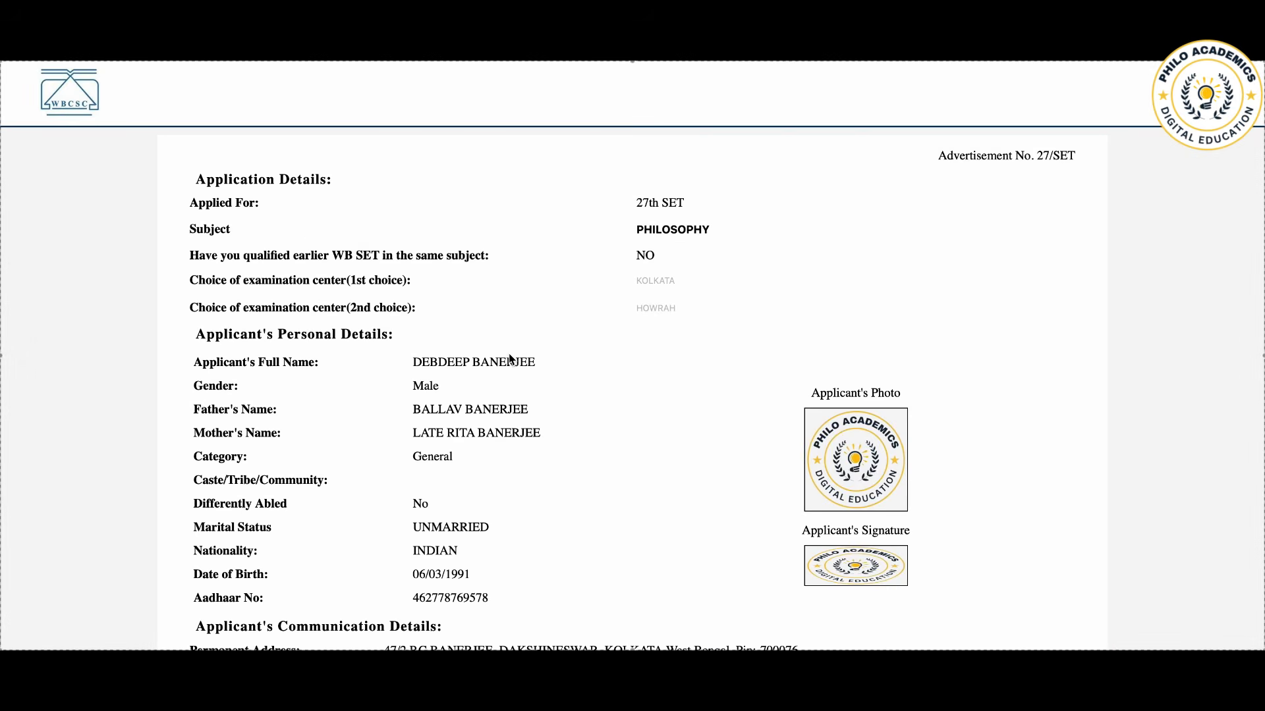
{"action": "scroll", "coordinate": [512, 359], "scroll_direction": "down", "scroll_amount": 10}
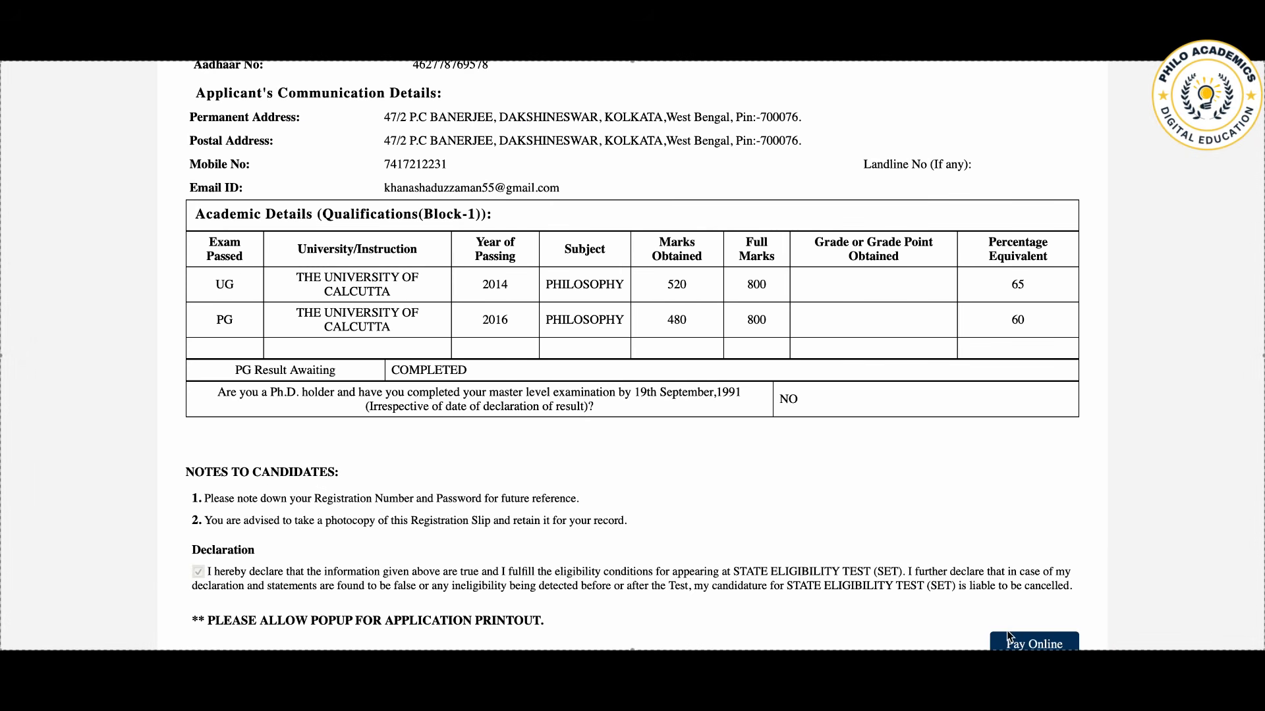
{"action": "left_click", "coordinate": [1028, 644]}
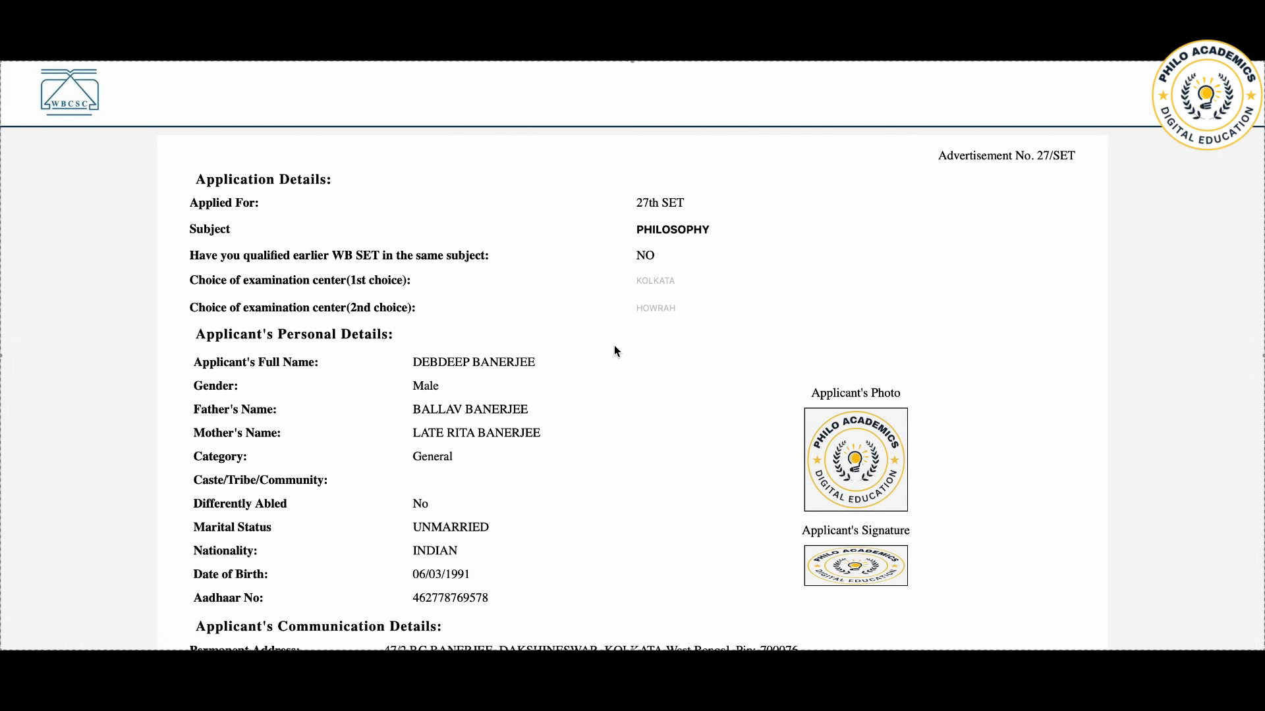
{"action": "scroll", "coordinate": [614, 345], "scroll_direction": "down", "scroll_amount": 8}
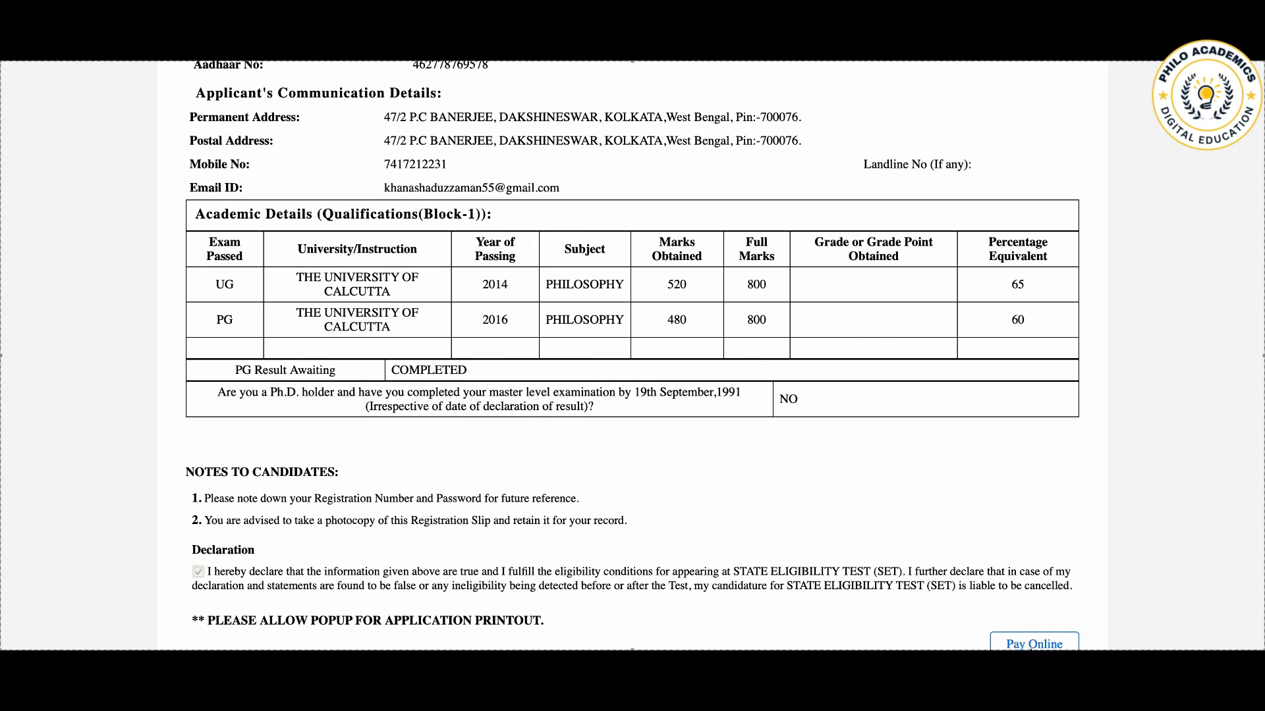
{"action": "left_click", "coordinate": [1022, 643]}
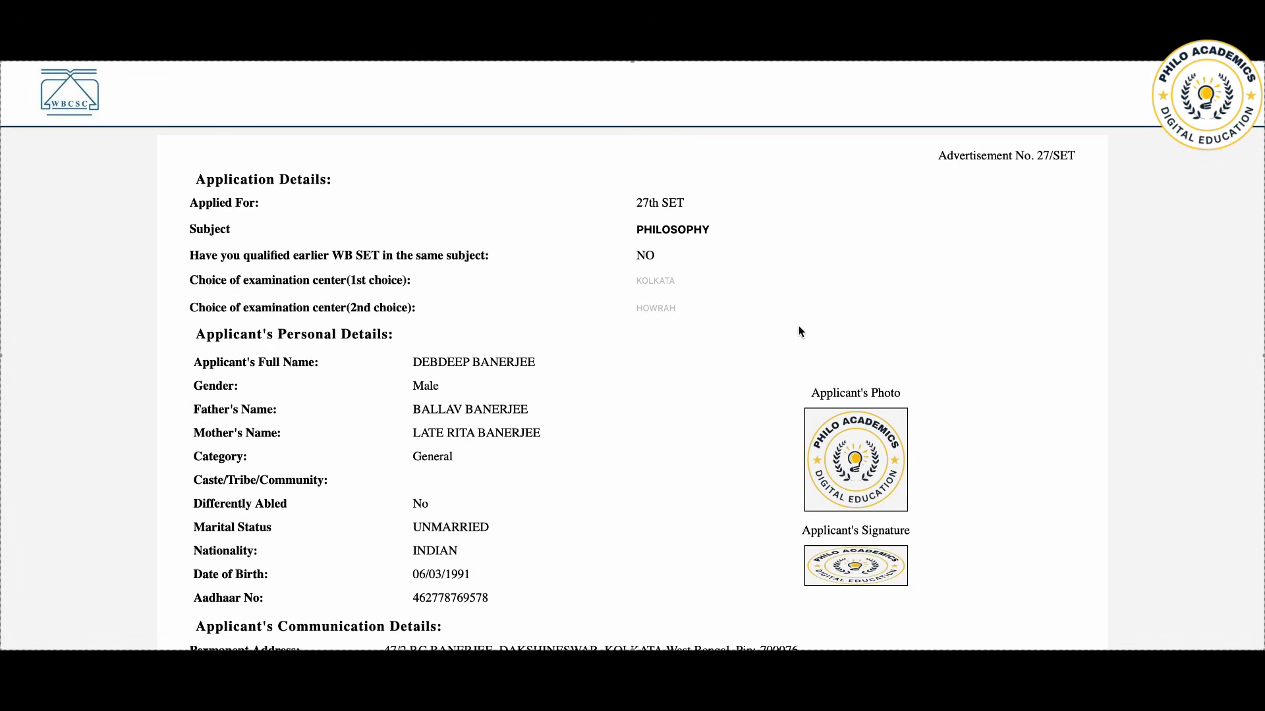
{"action": "scroll", "coordinate": [800, 331], "scroll_direction": "down", "scroll_amount": 8}
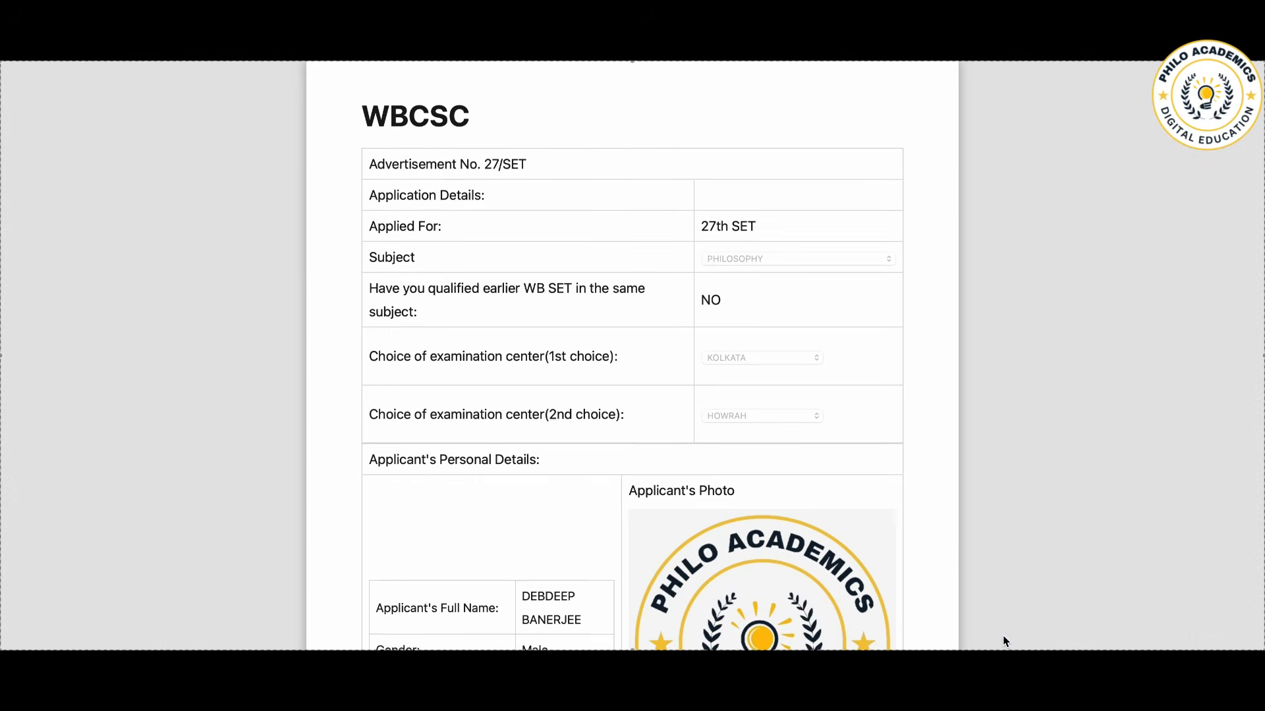
{"action": "scroll", "coordinate": [906, 503], "scroll_direction": "down", "scroll_amount": 10}
{"action": "scroll", "coordinate": [906, 503], "scroll_direction": "down", "scroll_amount": 3}
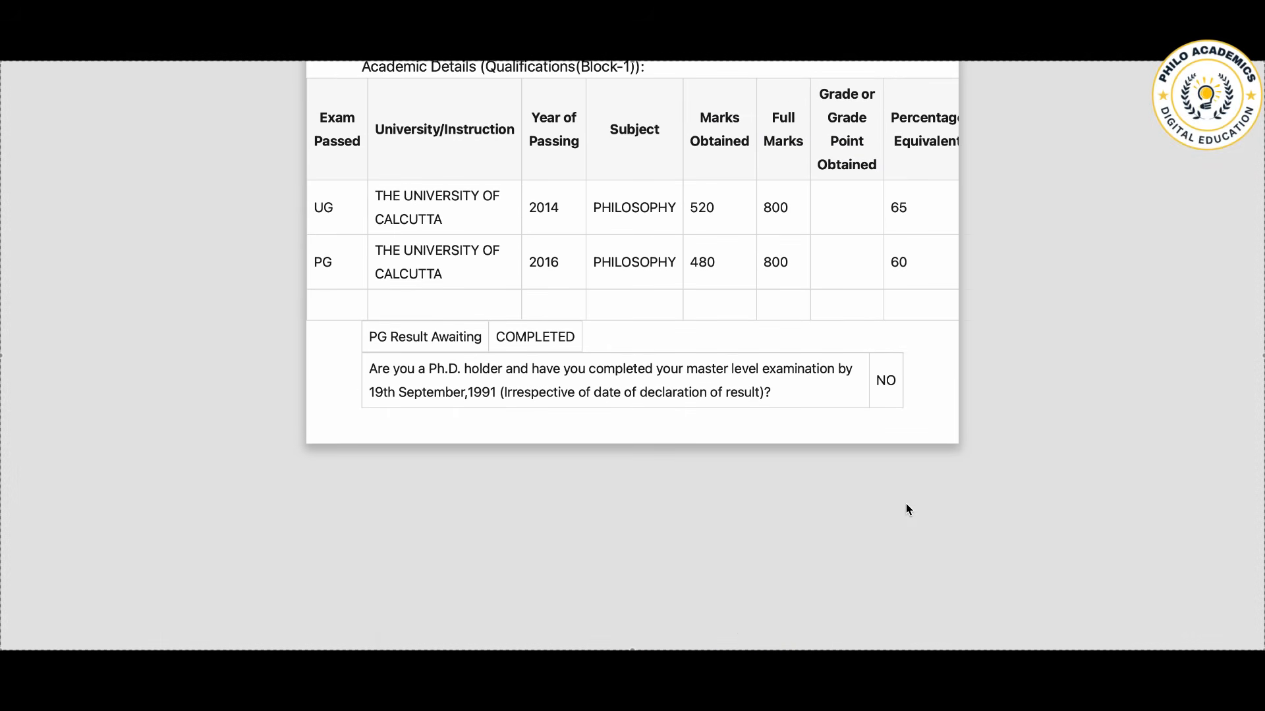